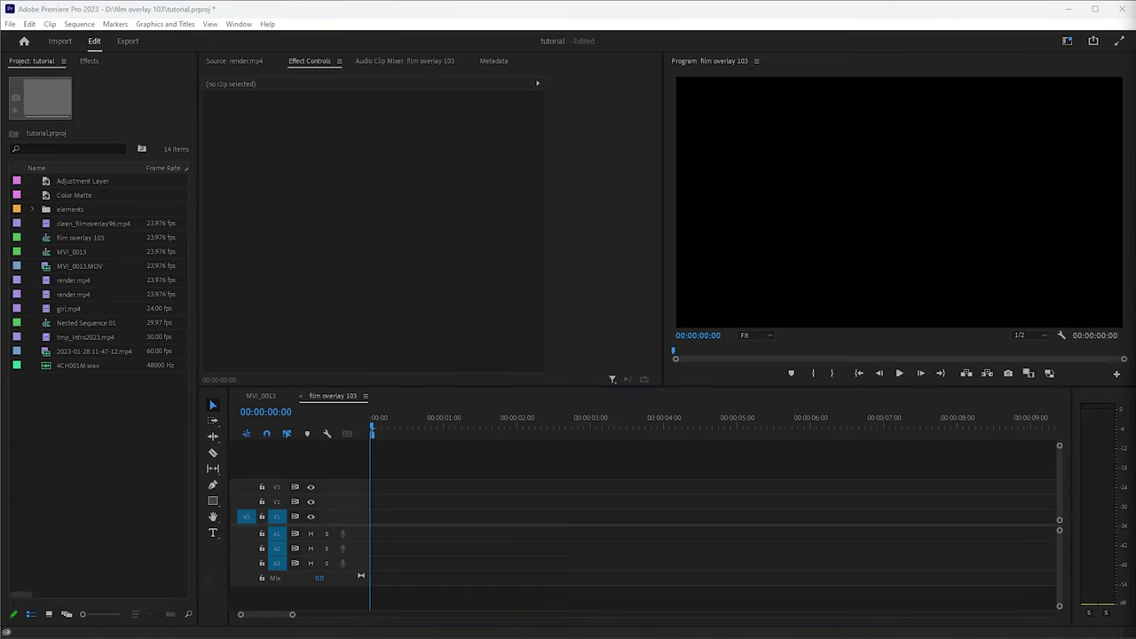
Import render.mp4 and preview its orange light-leak flash in the Source monitor.
left_click_drag(1135, 373, 109, 448)
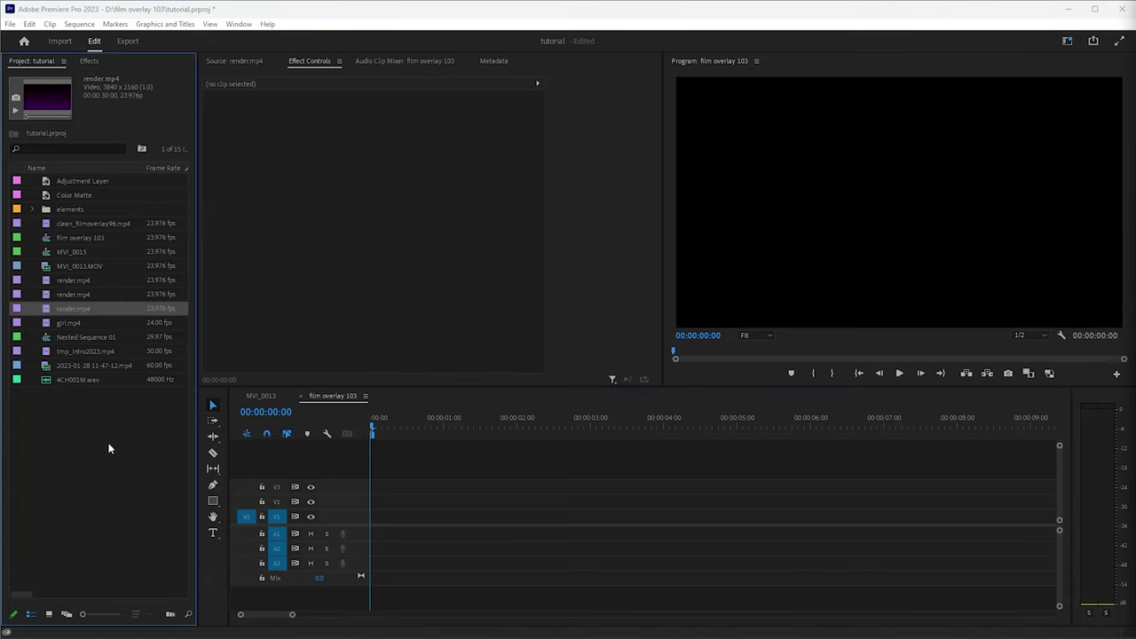
double_click(48, 308)
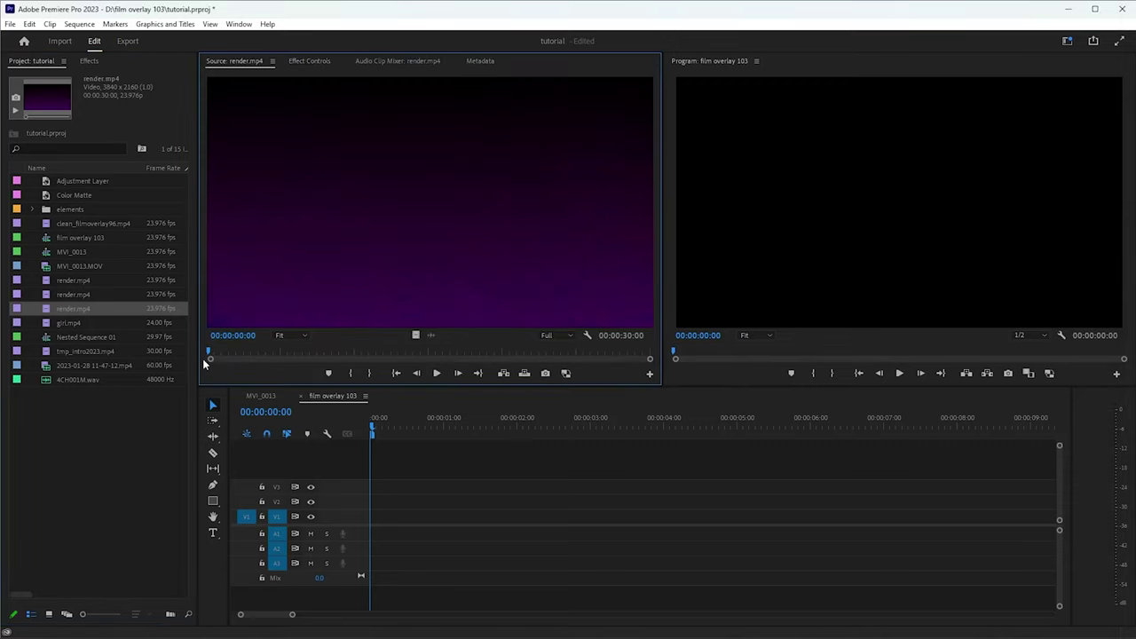
left_click(285, 353)
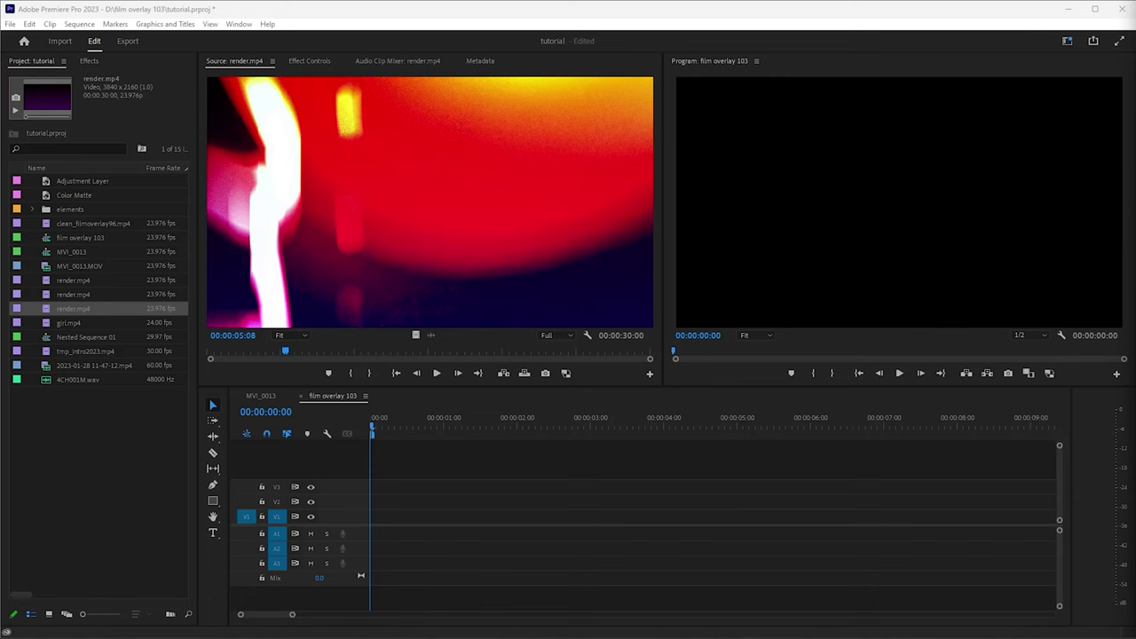
Preview the projector clip P1130008.MP4 and skim the film reel clip P1130013.
double_click(71, 238)
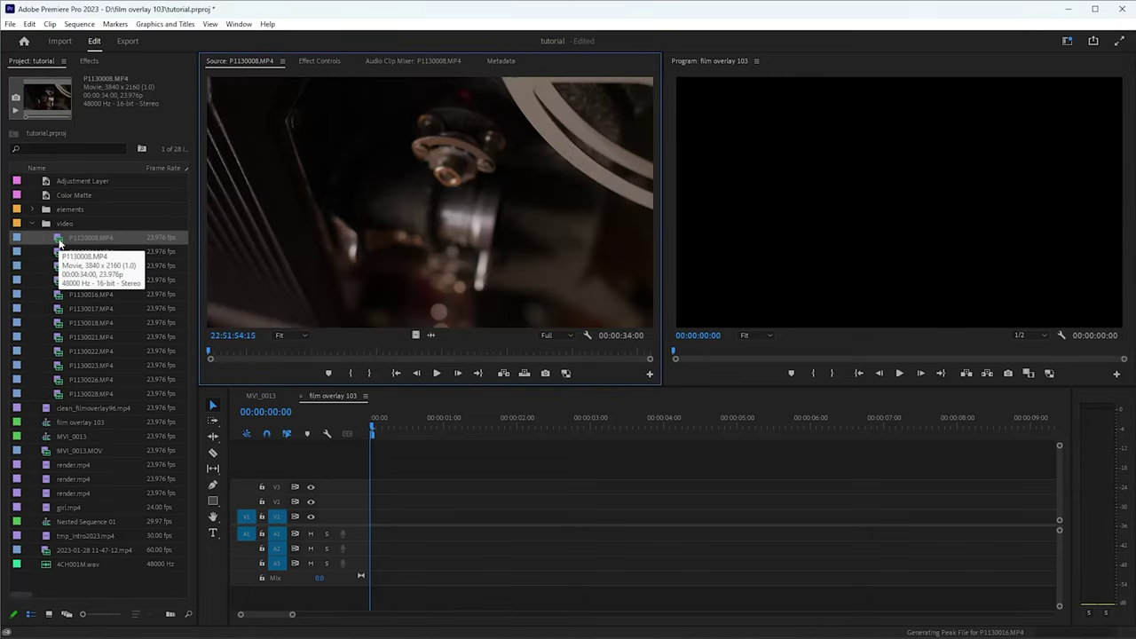
key("space")
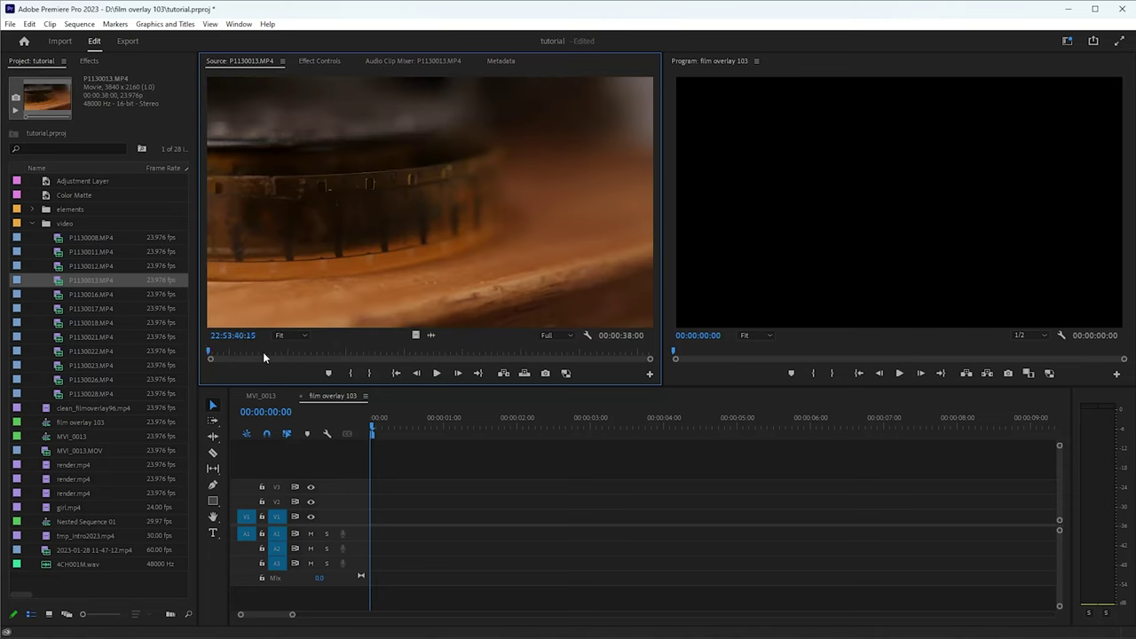
left_click_drag(263, 351, 330, 352)
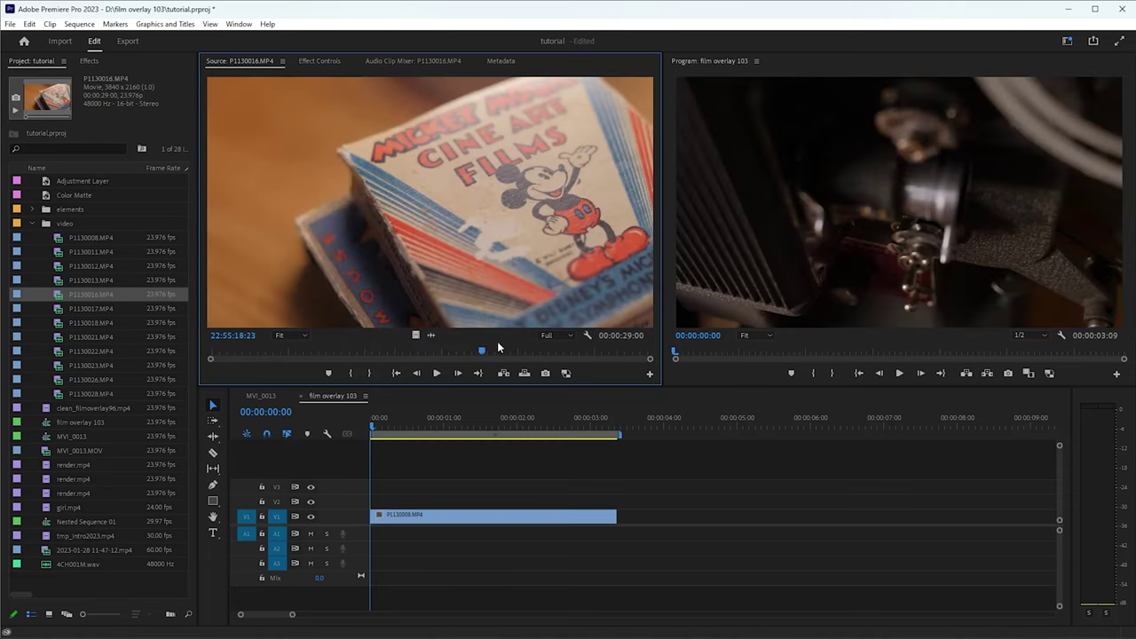
Mark In and Out around the Mickey box shot in P1130016.MP4 and place its video after P1130008.MP4 on V1.
left_click_drag(499, 348, 261, 348)
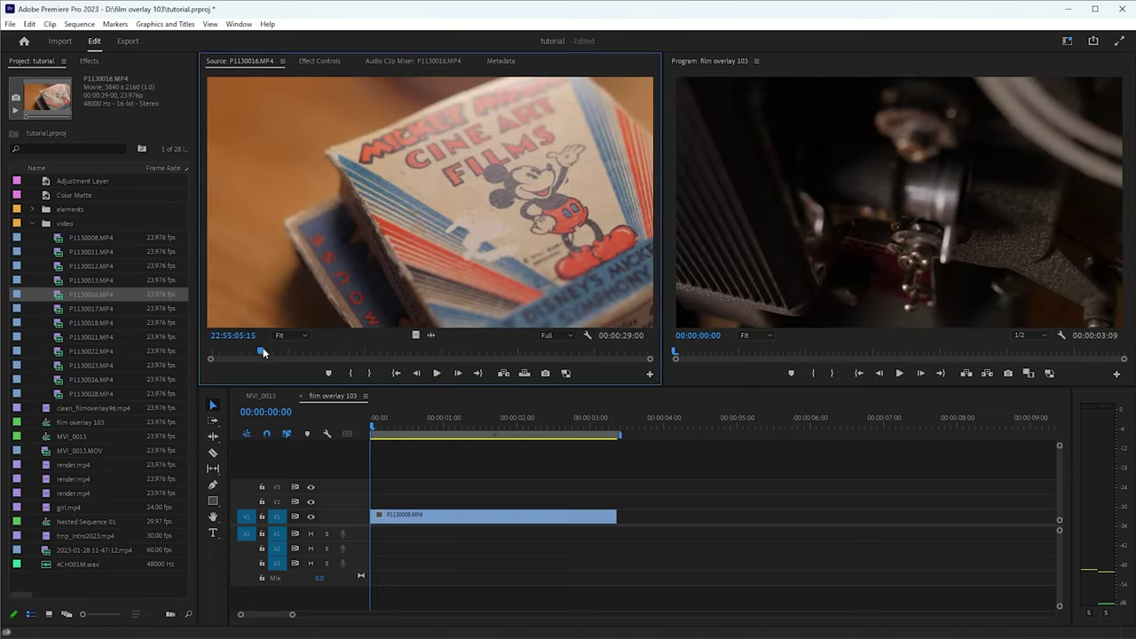
key("i")
key("space")
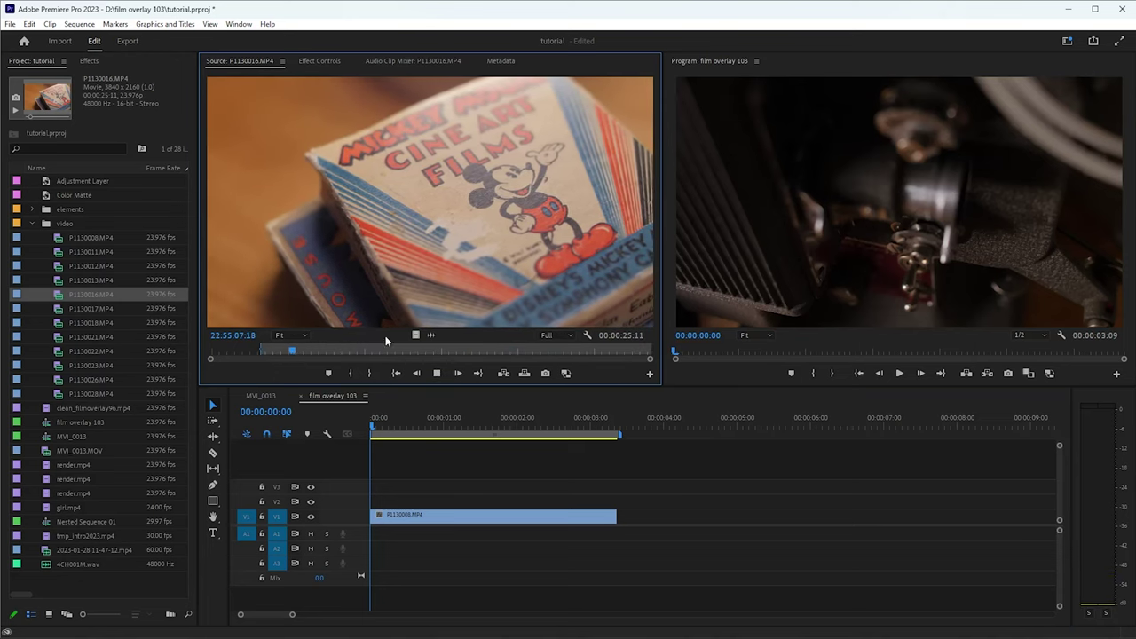
key("space")
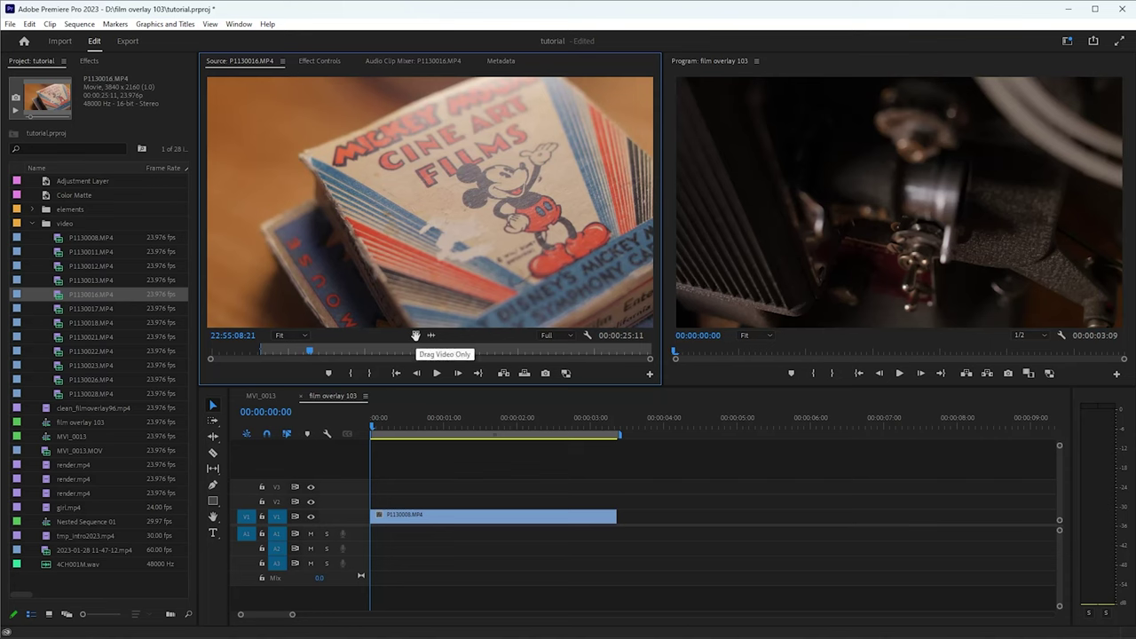
key("o")
left_click_drag(415, 334, 624, 517)
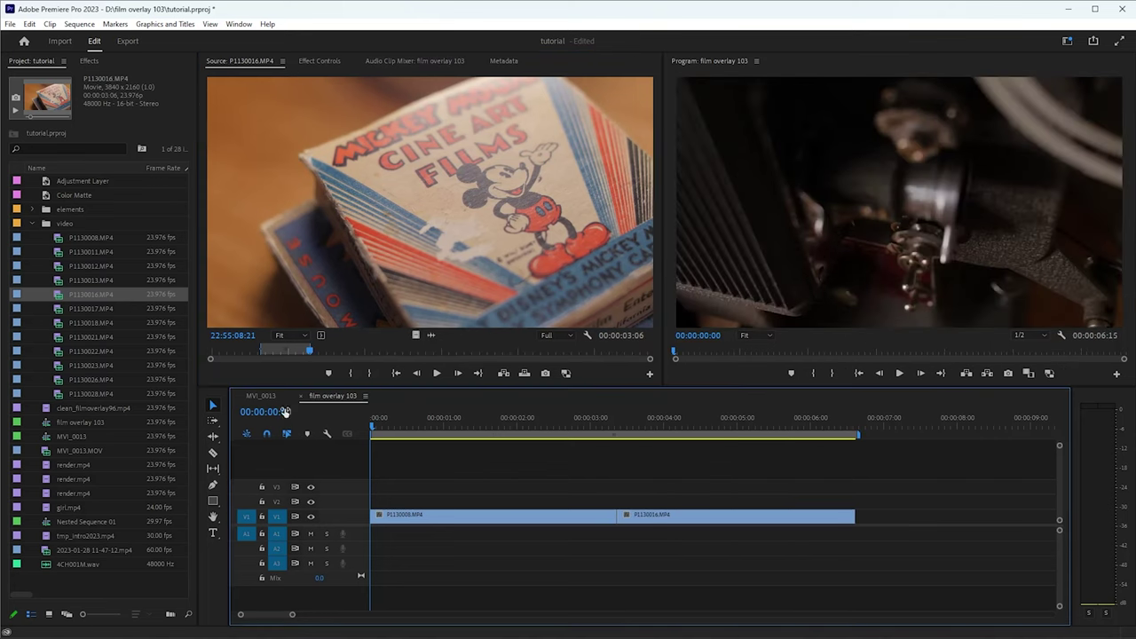
double_click(50, 493)
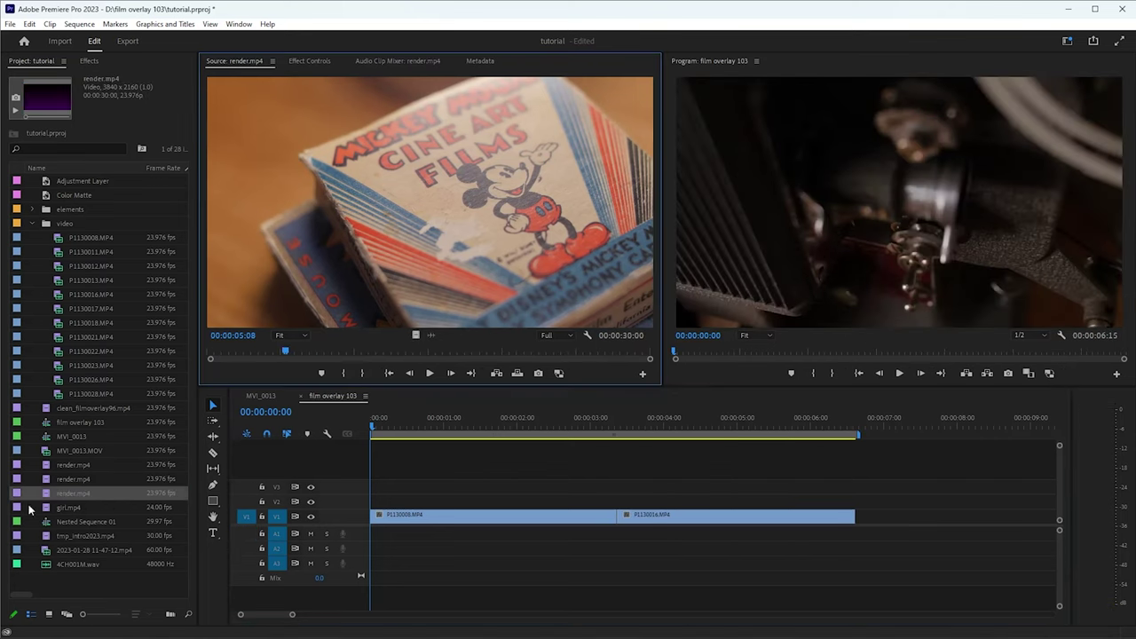
Find the bright flash in render.mp4 and mark a 23-frame In/Out around it.
key("space")
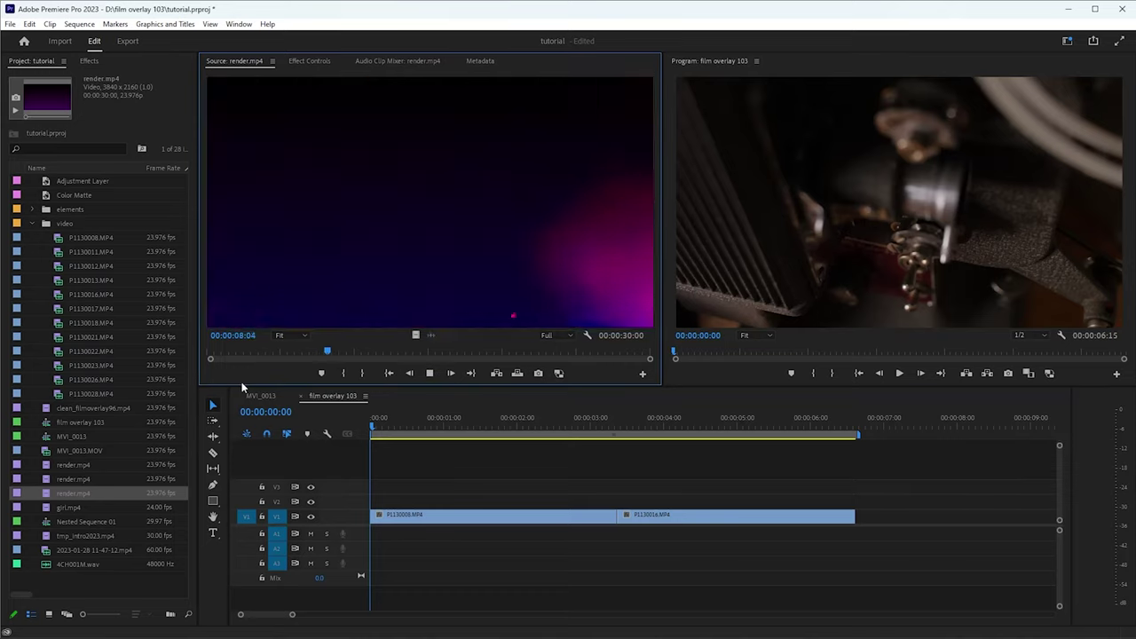
key("space")
key("j")
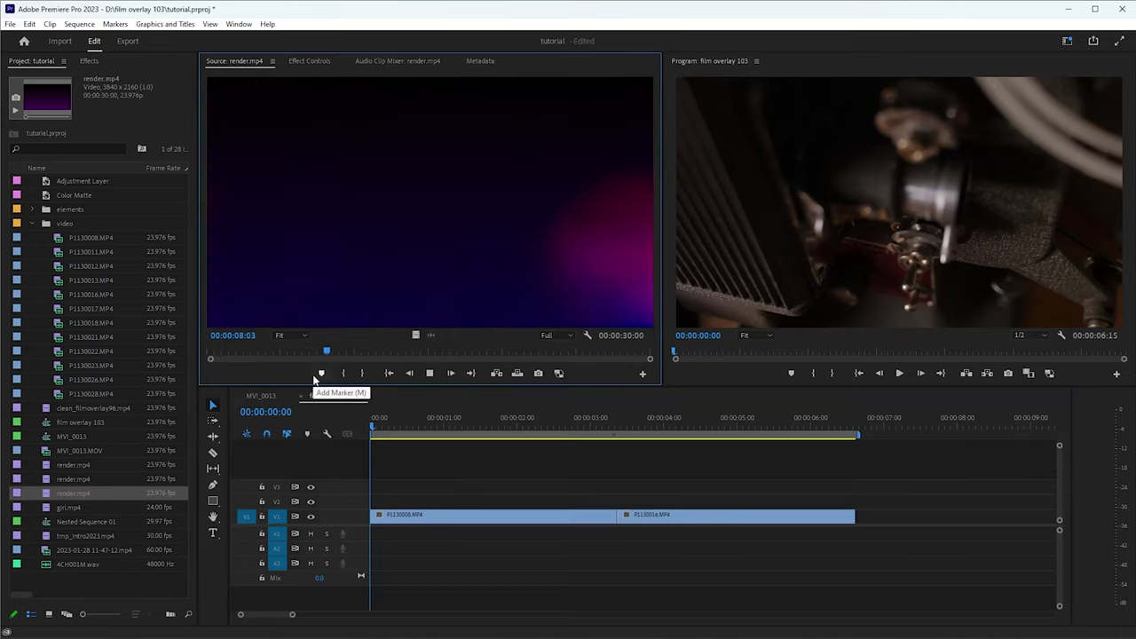
key("space")
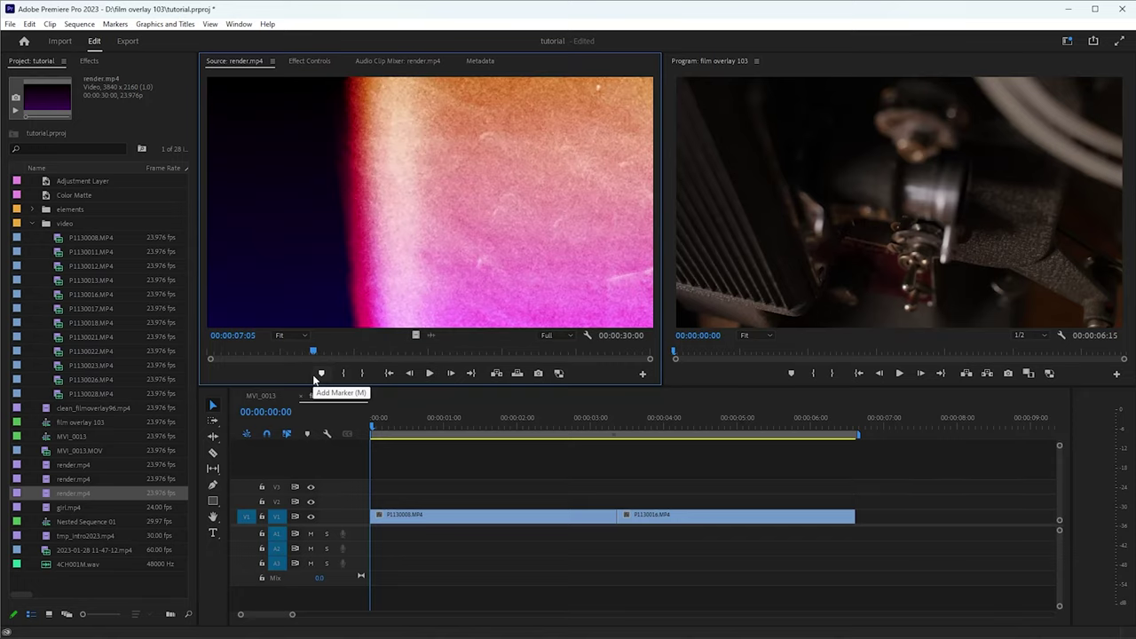
key("Right")
key("i")
key("space")
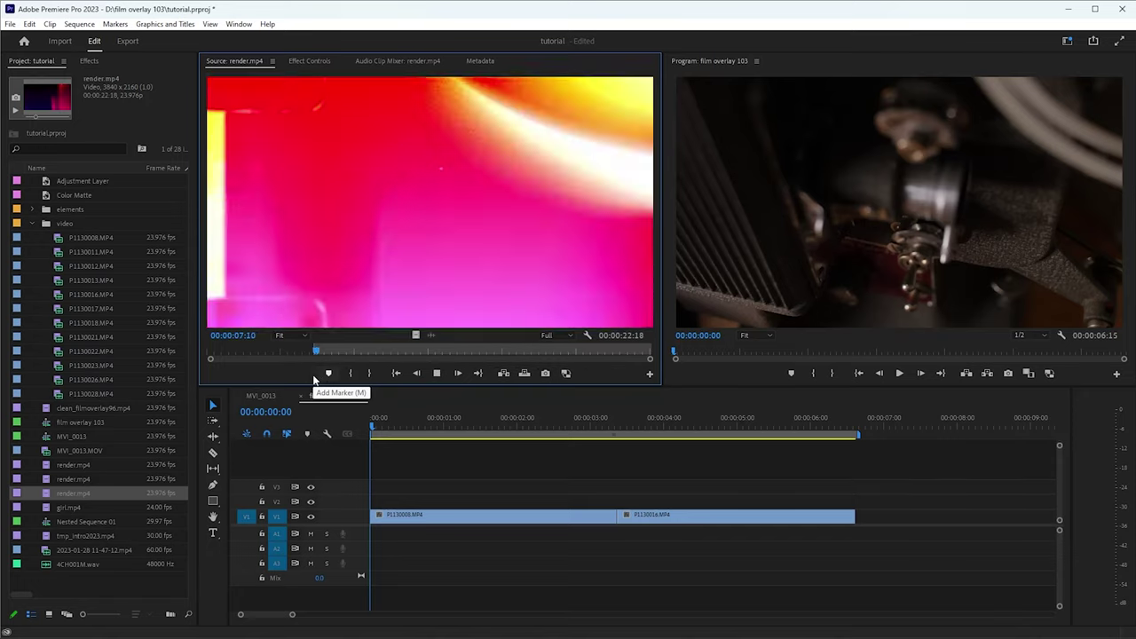
key("space")
key("o")
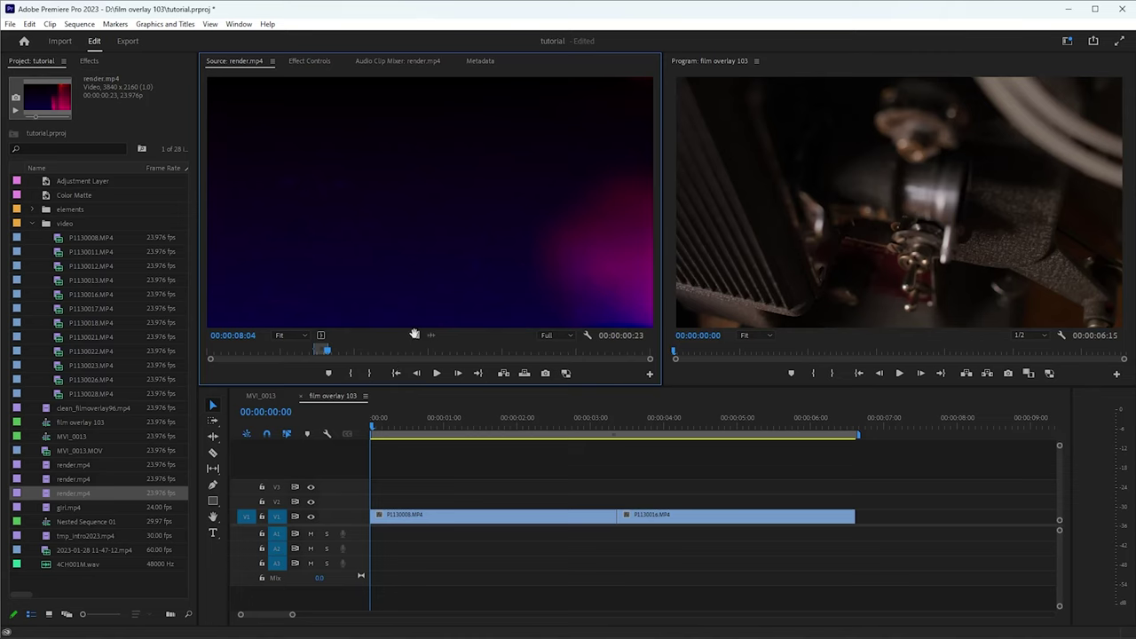
Place the flash on V2 over the cut, 00:00:02:22 to 00:00:03:20, scrub to check, then select it.
left_click_drag(413, 335, 614, 500)
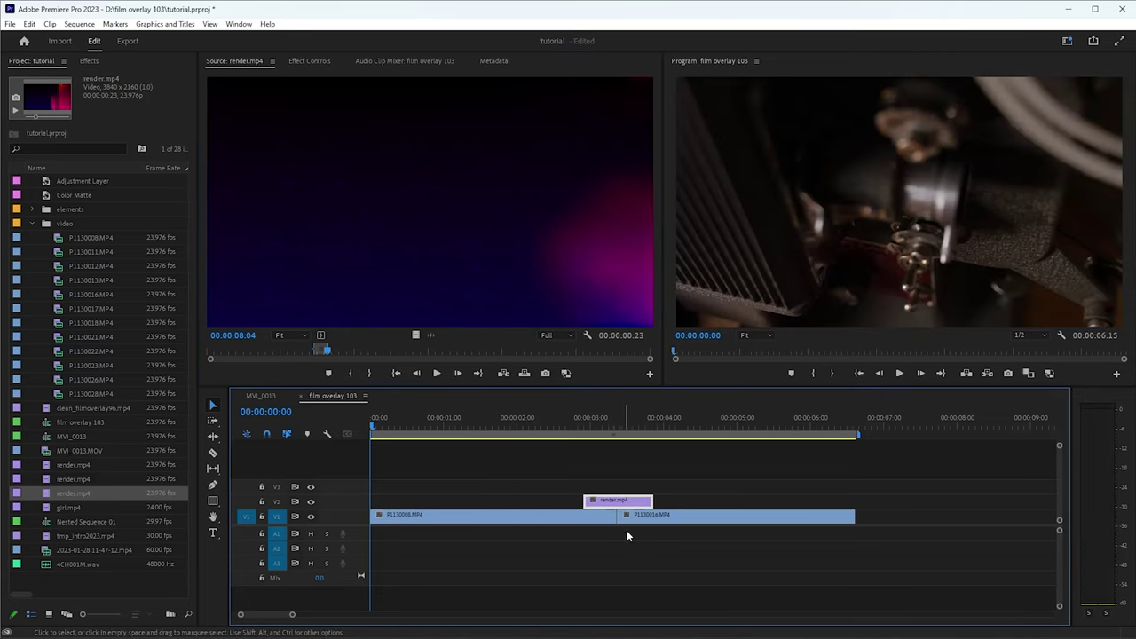
left_click_drag(615, 424, 608, 427)
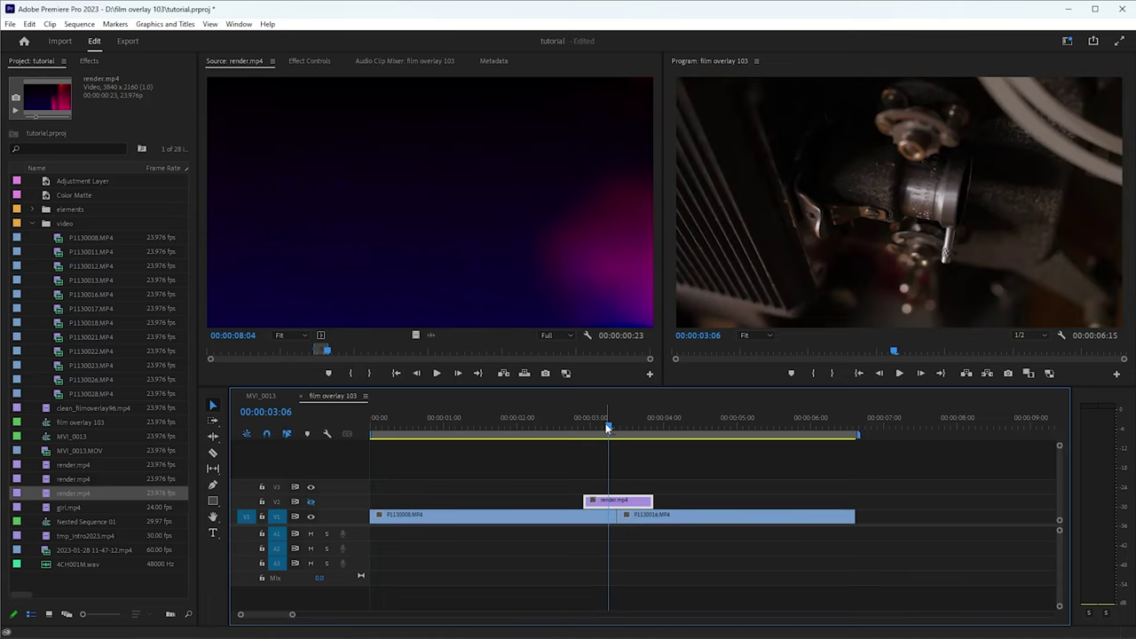
mouse_move(608, 427)
left_mouse_down()
mouse_move(645, 426)
mouse_move(587, 426)
mouse_move(616, 426)
left_mouse_up()
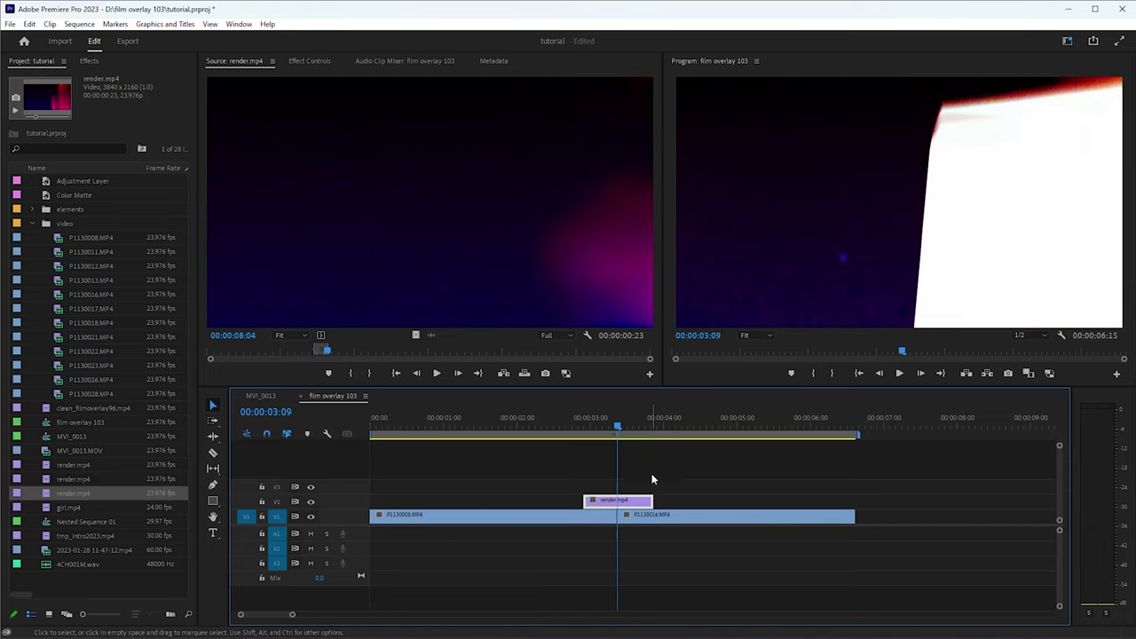
mouse_move(637, 505)
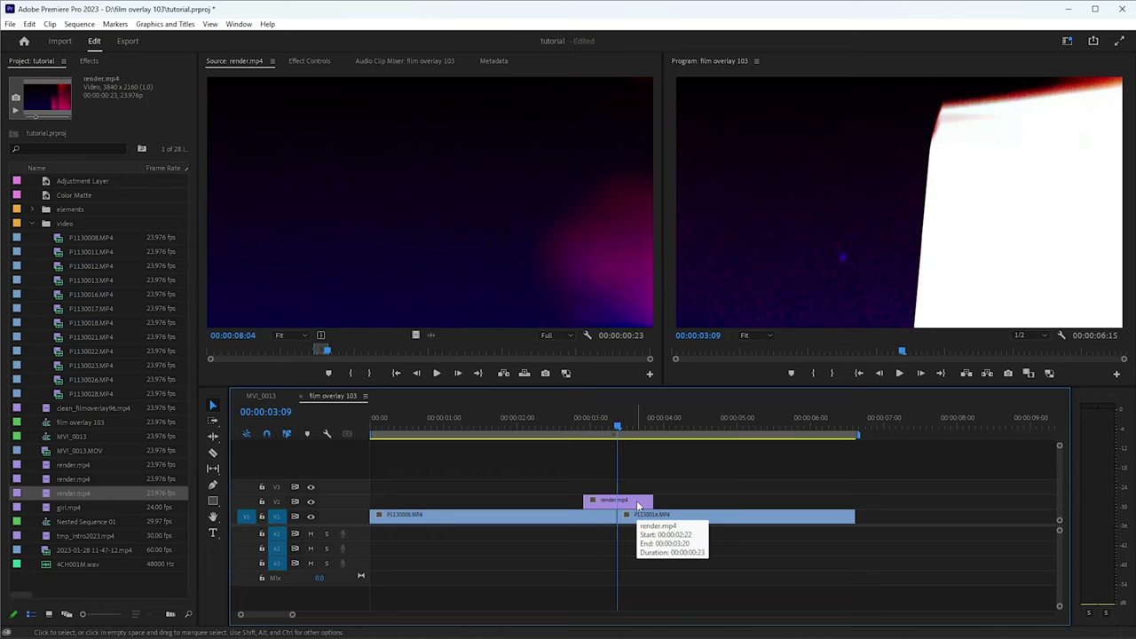
left_click(642, 501)
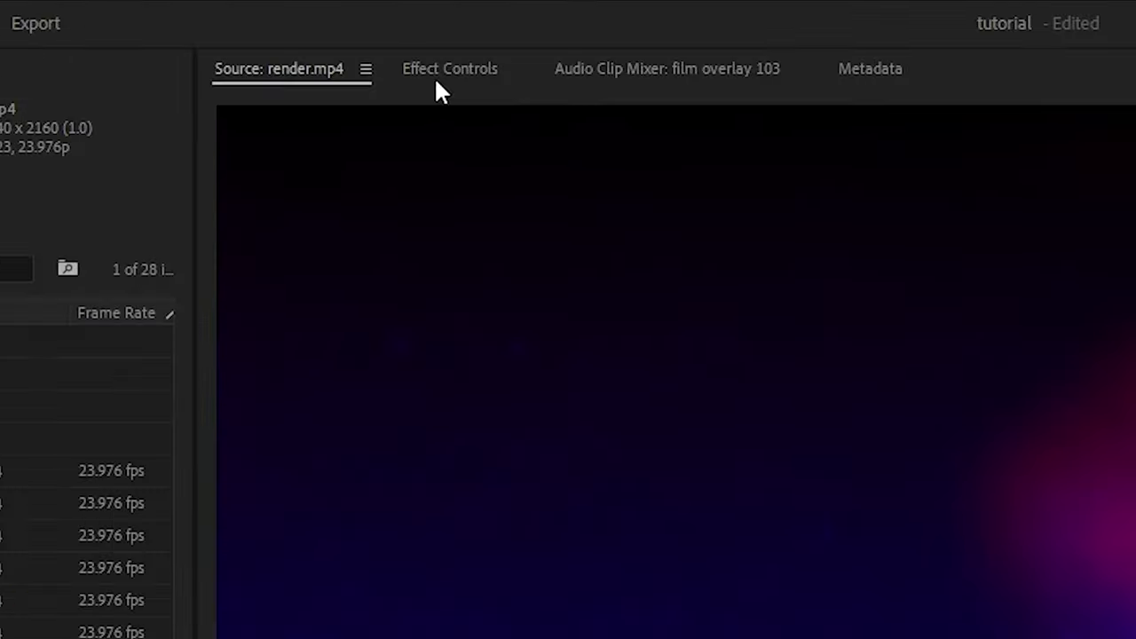
Set the V2 overlay's Opacity blend mode to Screen in Effect Controls, after briefly trying Color Dodge.
left_click(304, 63)
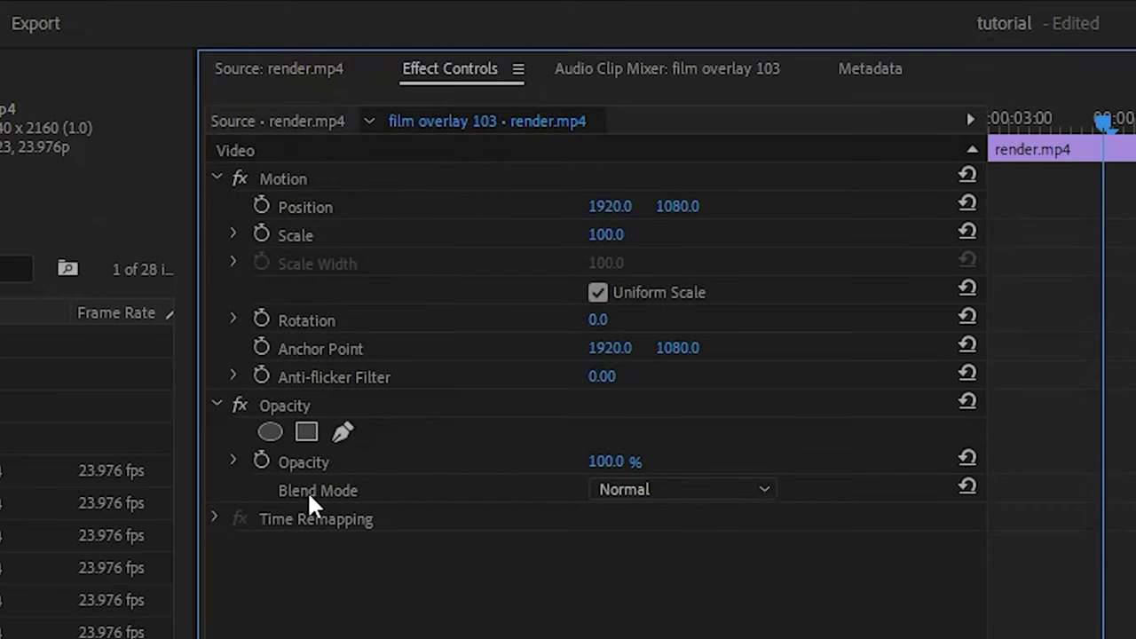
left_click(723, 481)
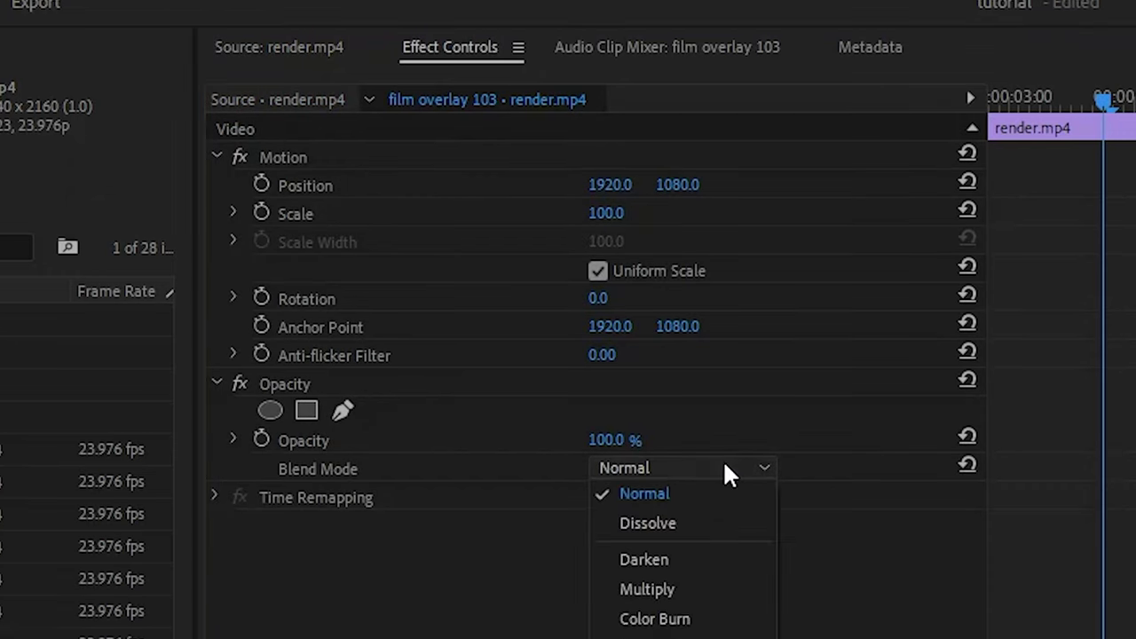
left_click(654, 326)
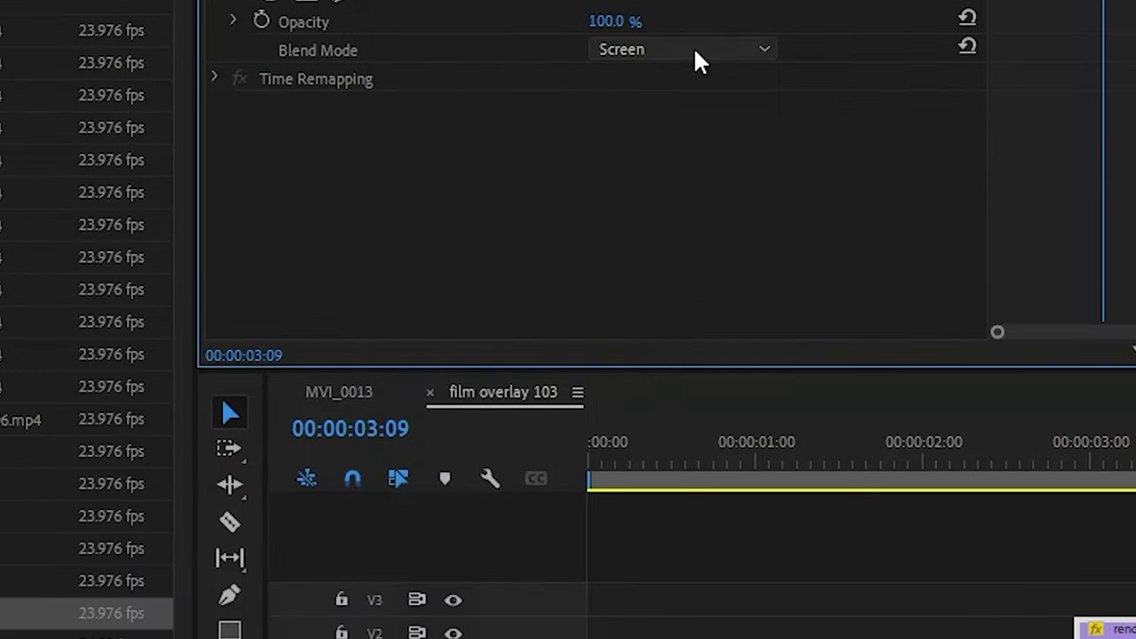
left_click(697, 55)
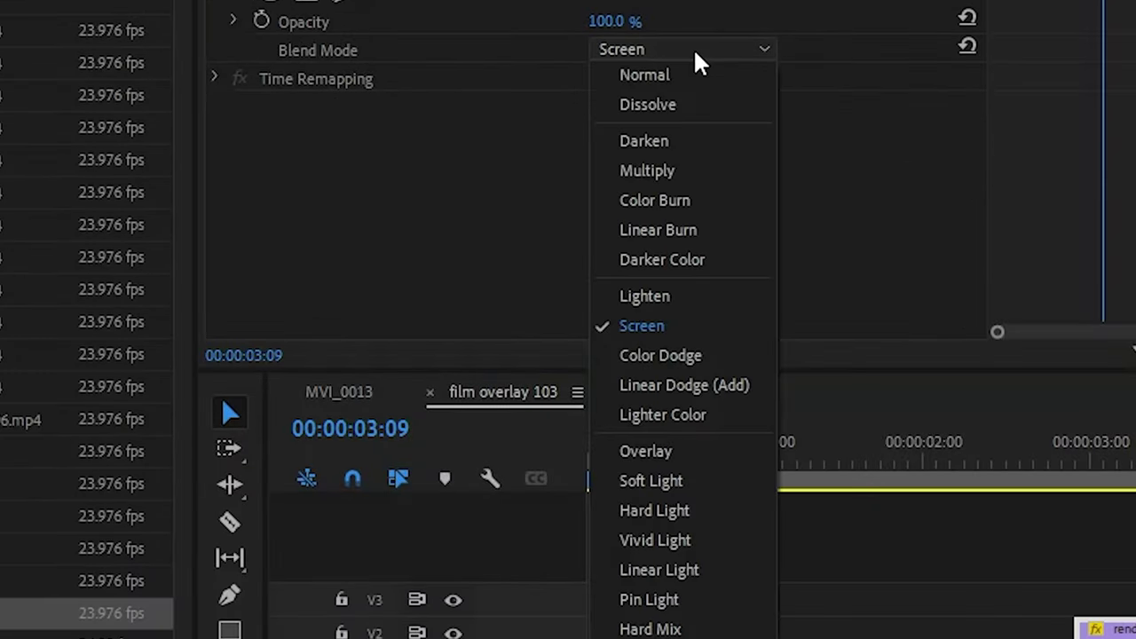
left_click(698, 357)
left_click(651, 49)
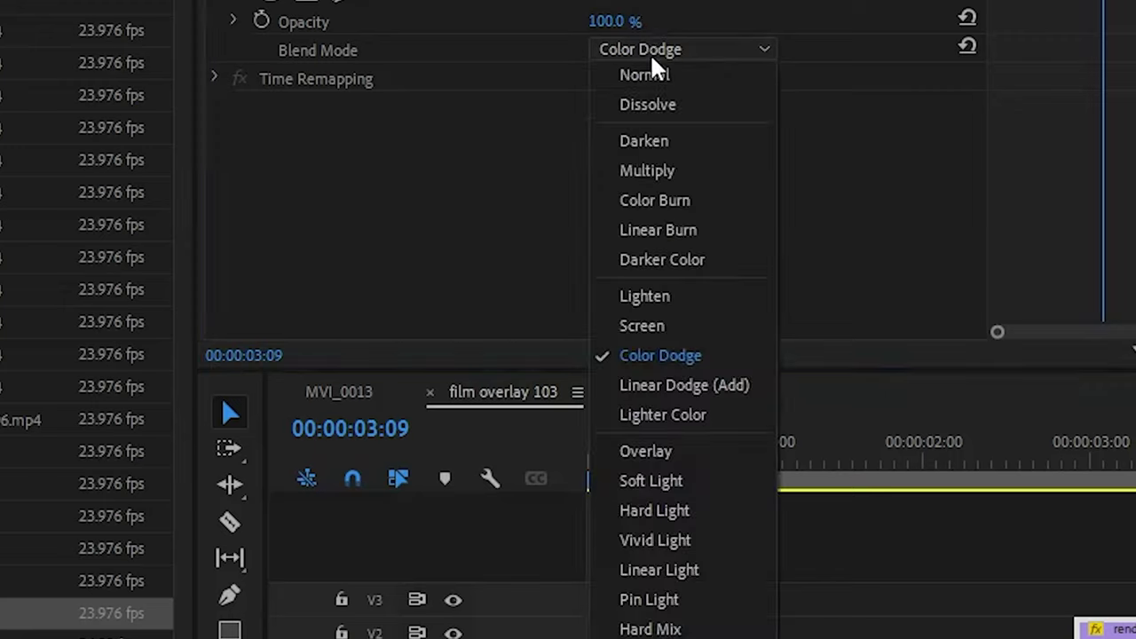
left_click(659, 336)
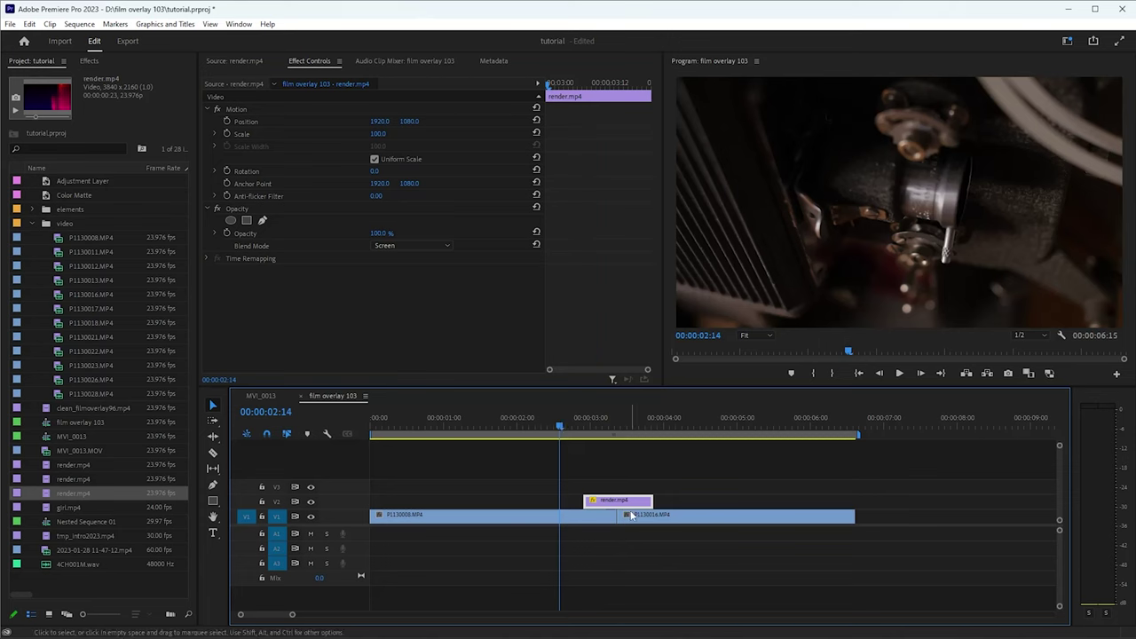
key("space")
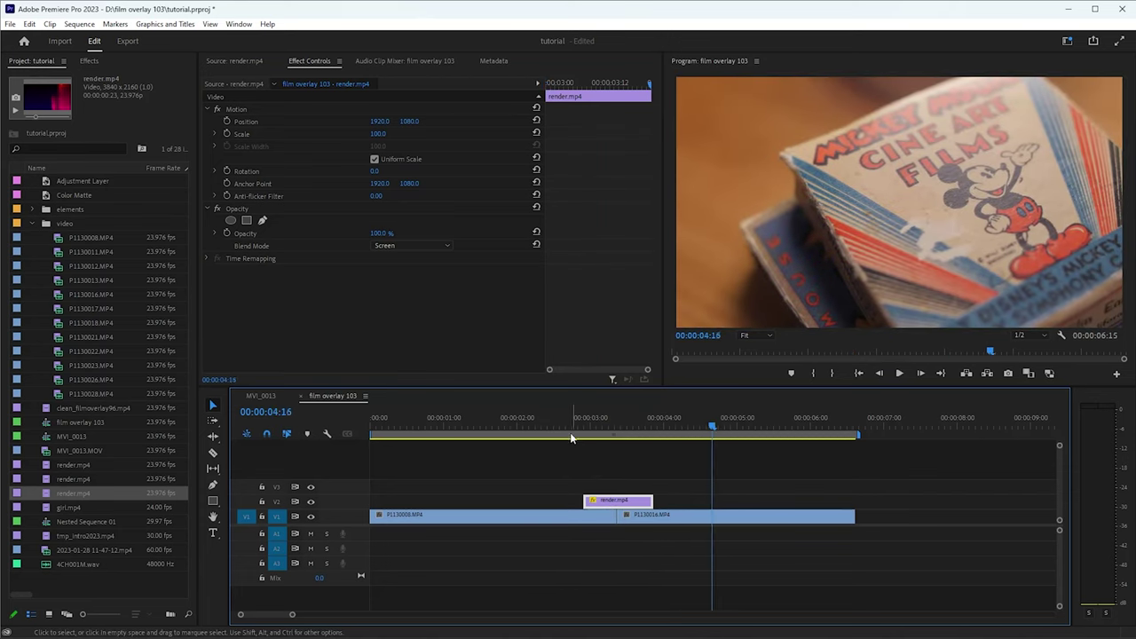
left_click(588, 431)
mouse_move(590, 435)
left_mouse_down()
mouse_move(661, 434)
mouse_move(572, 433)
left_mouse_up()
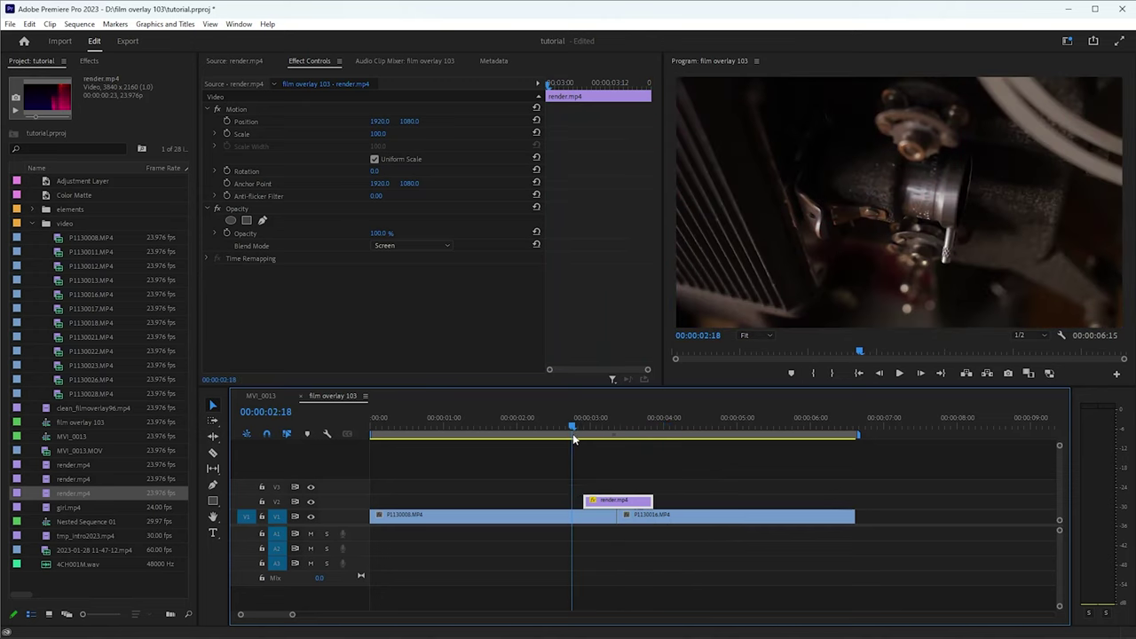
left_click(603, 470)
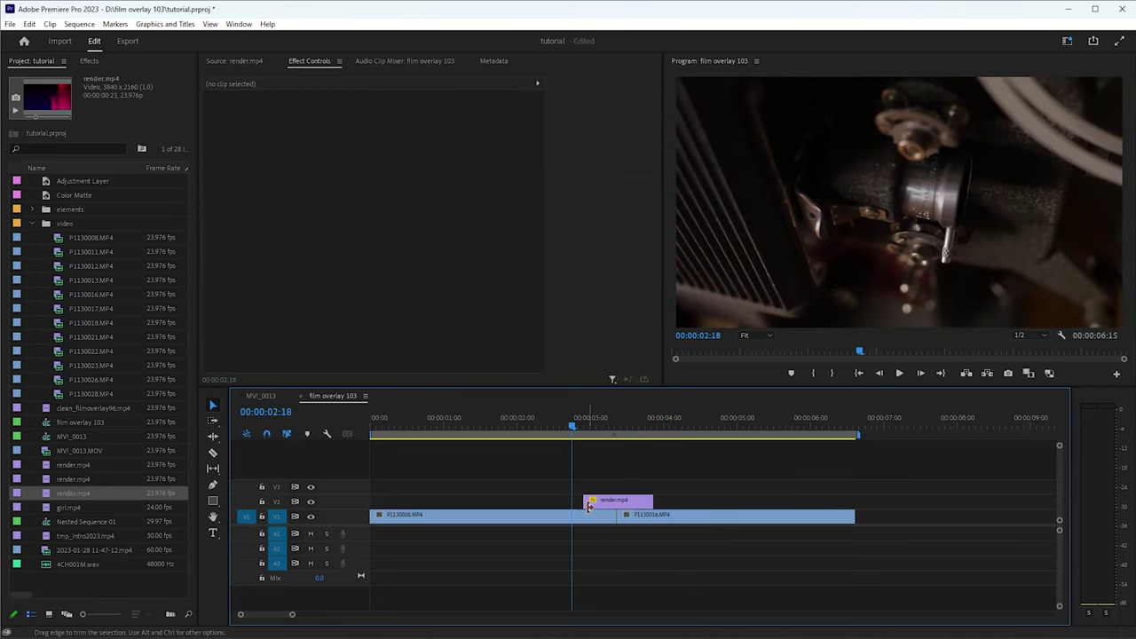
Apply default cross dissolves to both ends of the V2 render.mp4 overlay and shorten them.
right_click(578, 502)
left_click(617, 580)
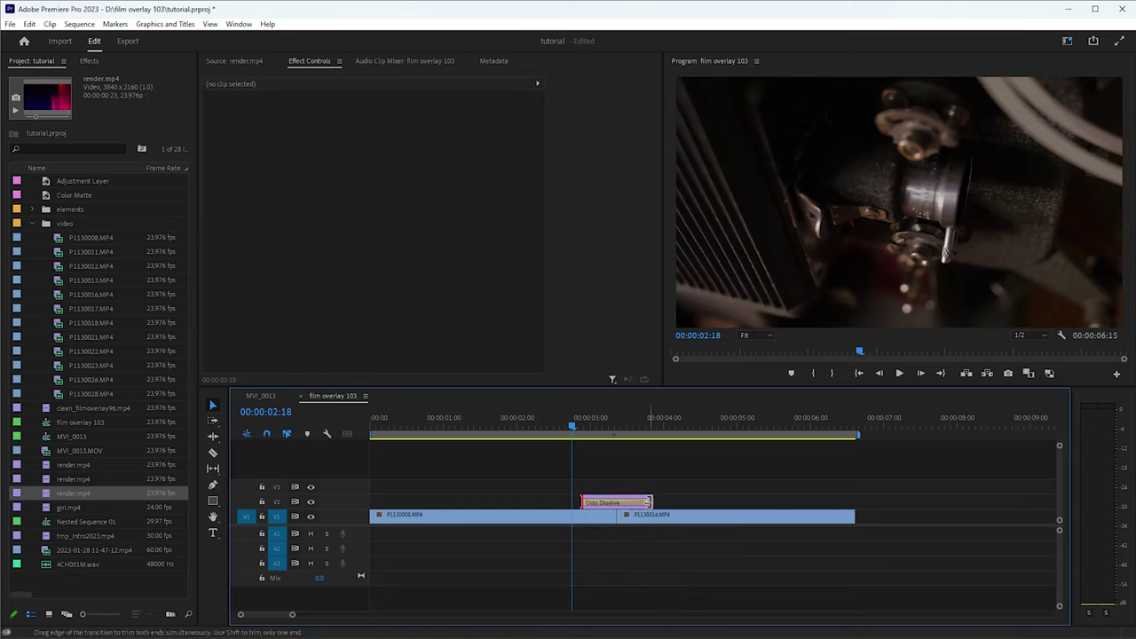
left_click_drag(648, 502, 589, 502)
left_click(589, 501)
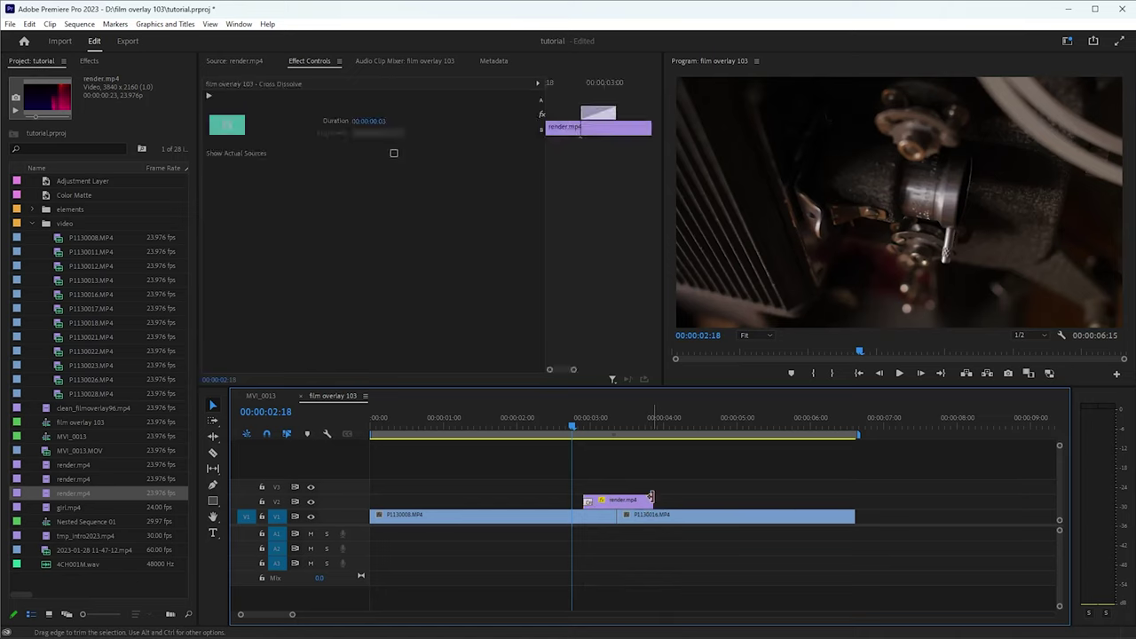
right_click(652, 500)
left_click(689, 577)
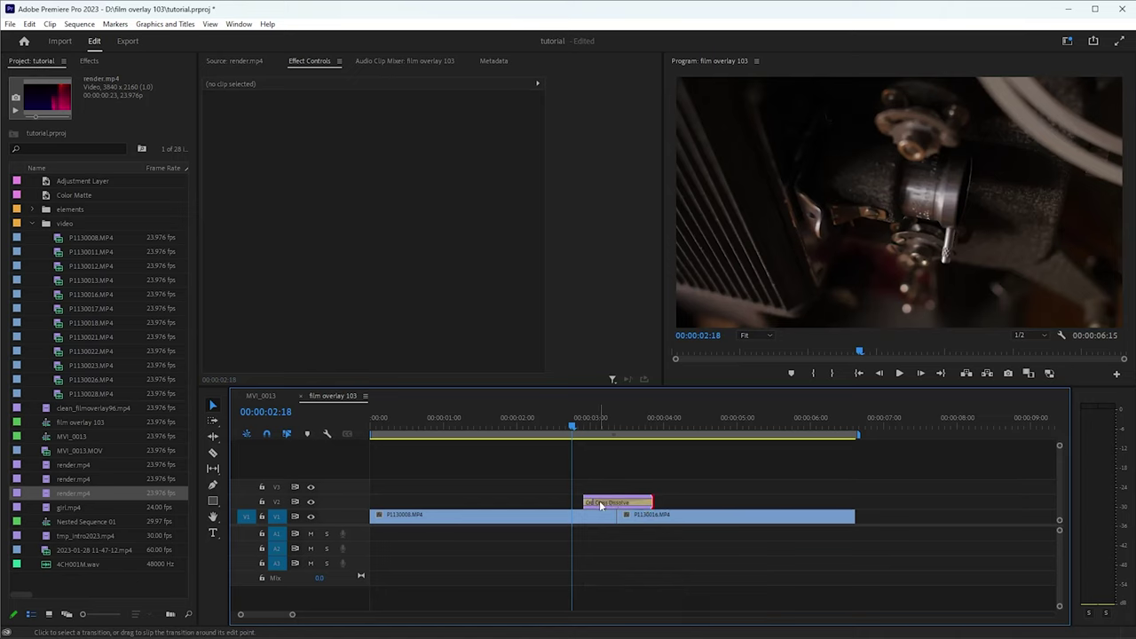
left_click_drag(601, 505, 641, 503)
left_click(687, 482)
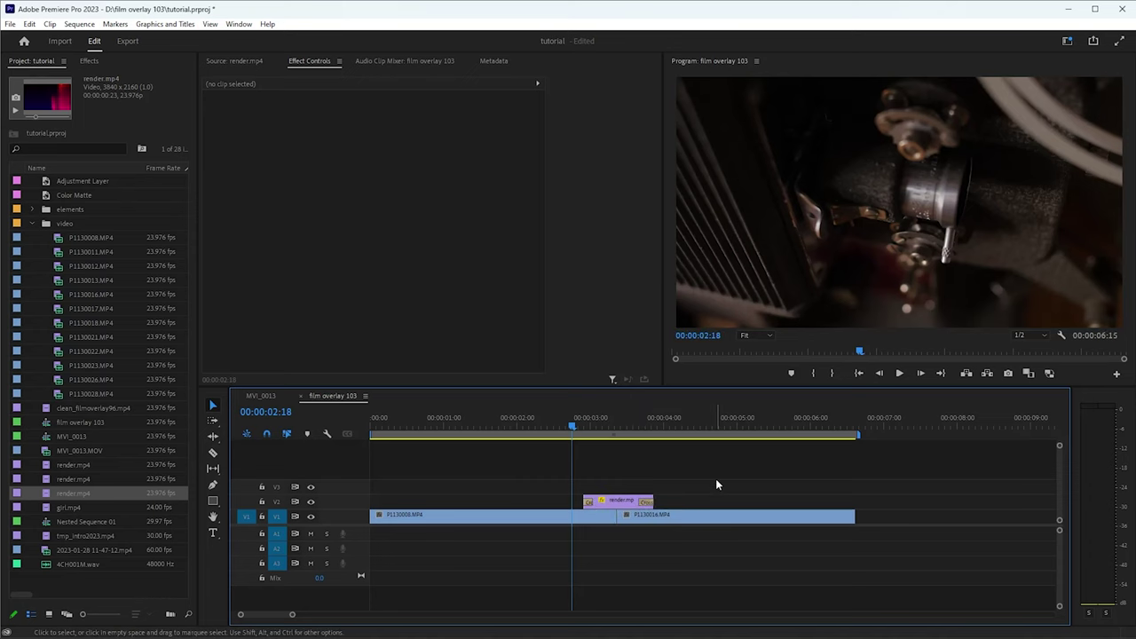
Play back the overlay across the first cut, then zoom out to show the whole sequence.
key("space")
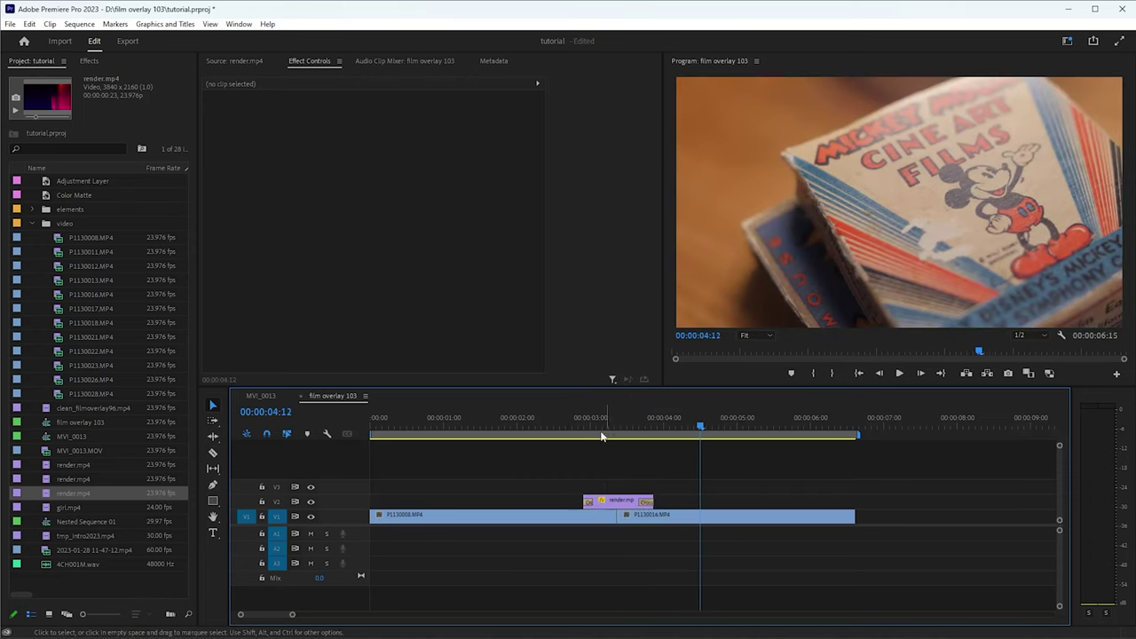
left_click(575, 419)
key("space")
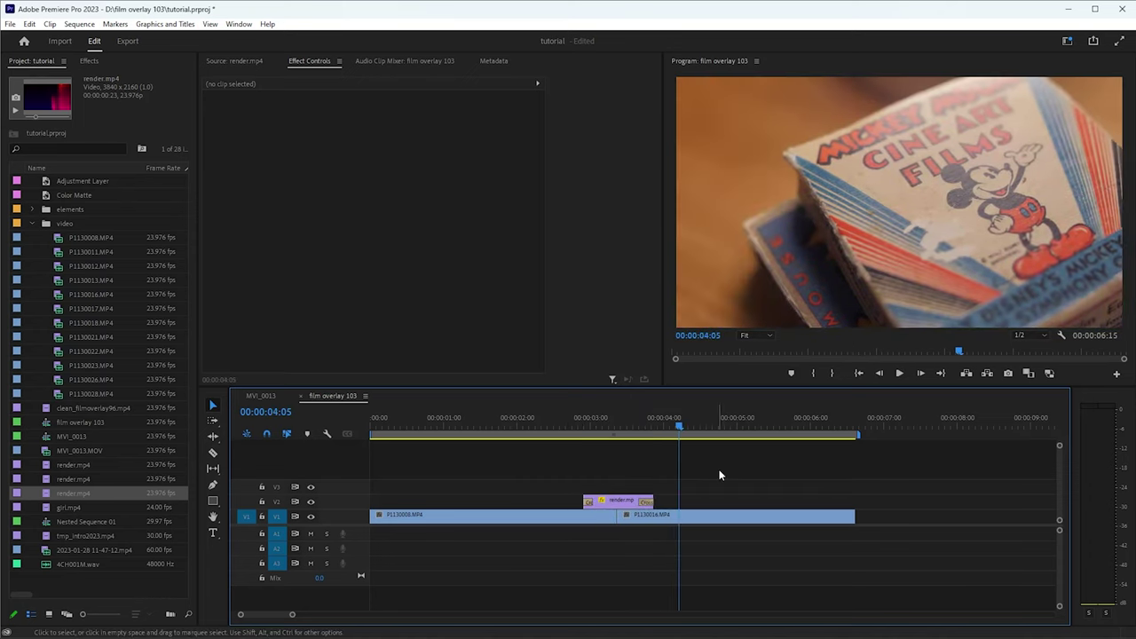
key("minus")
key("minus")
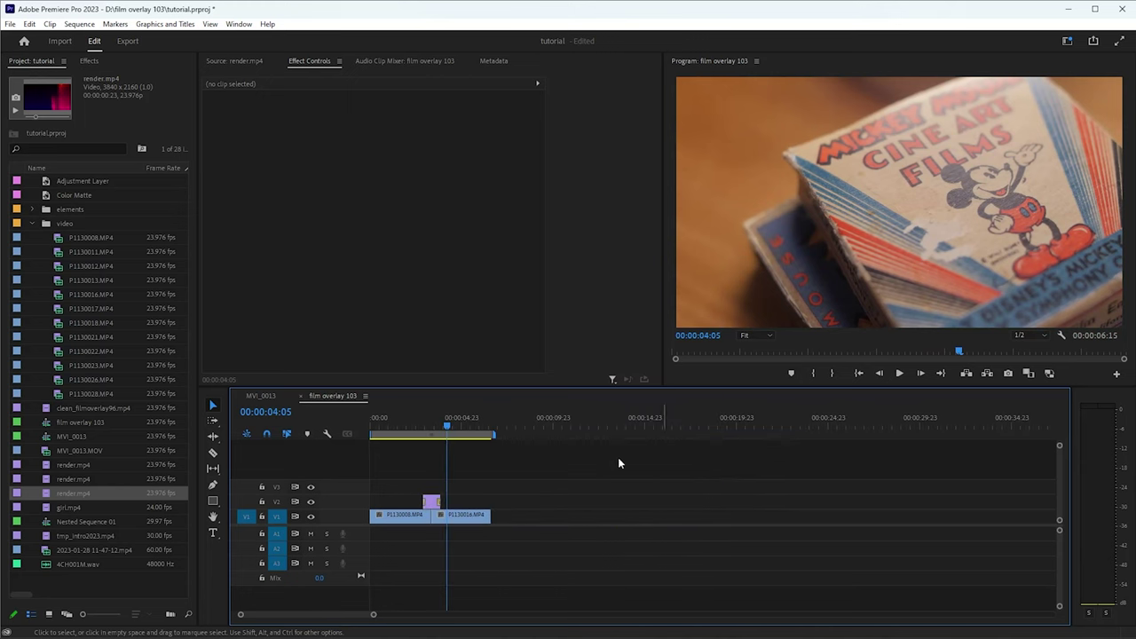
Preview P1130022.MP4 and place P1130026.MP4 on V1 after it, further along the sequence.
double_click(61, 353)
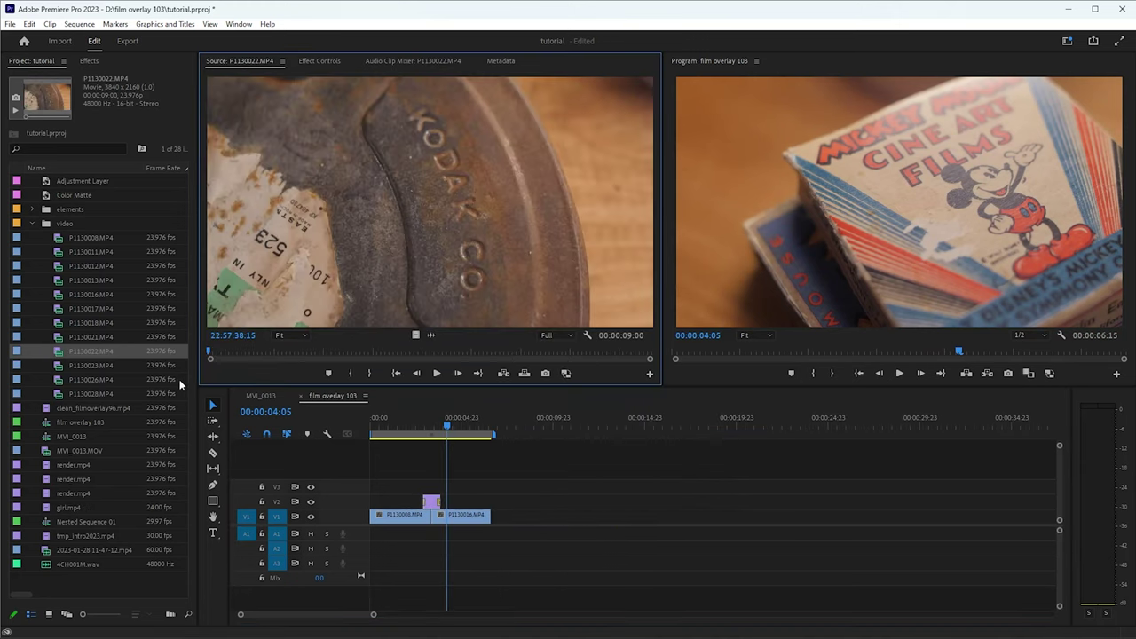
key("space")
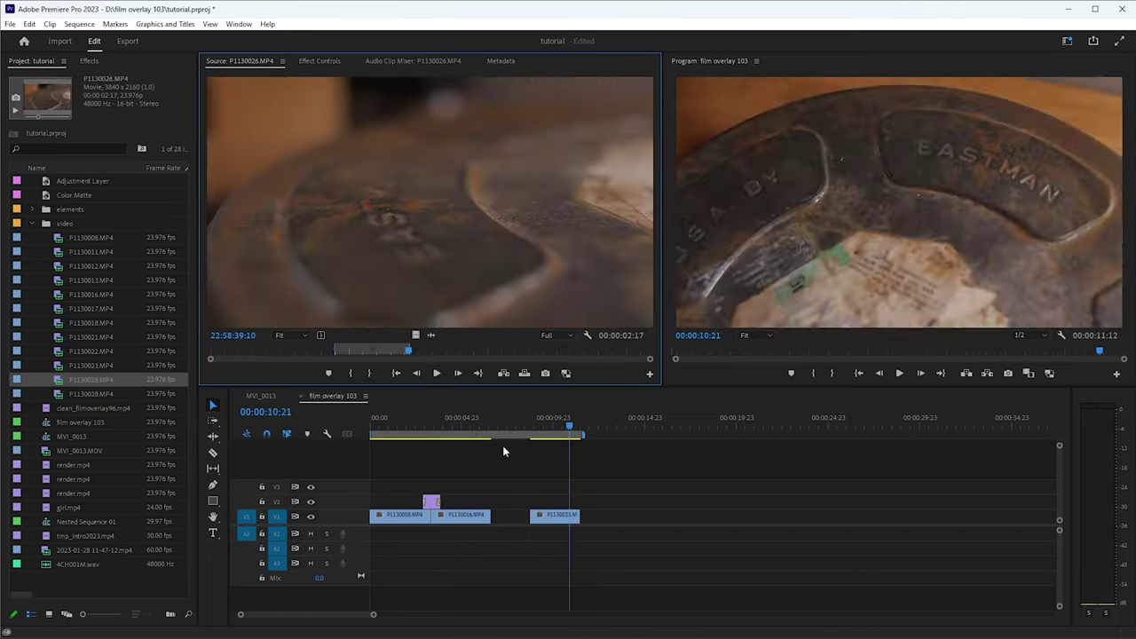
left_click_drag(502, 445, 583, 515)
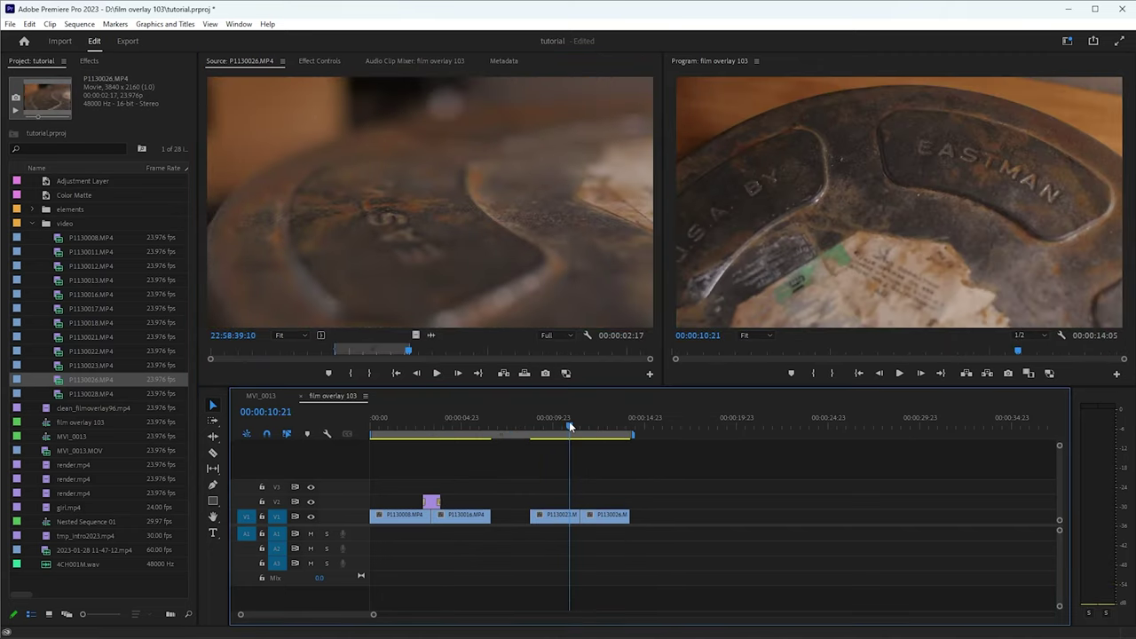
left_click(589, 427)
left_click(568, 427)
double_click(48, 493)
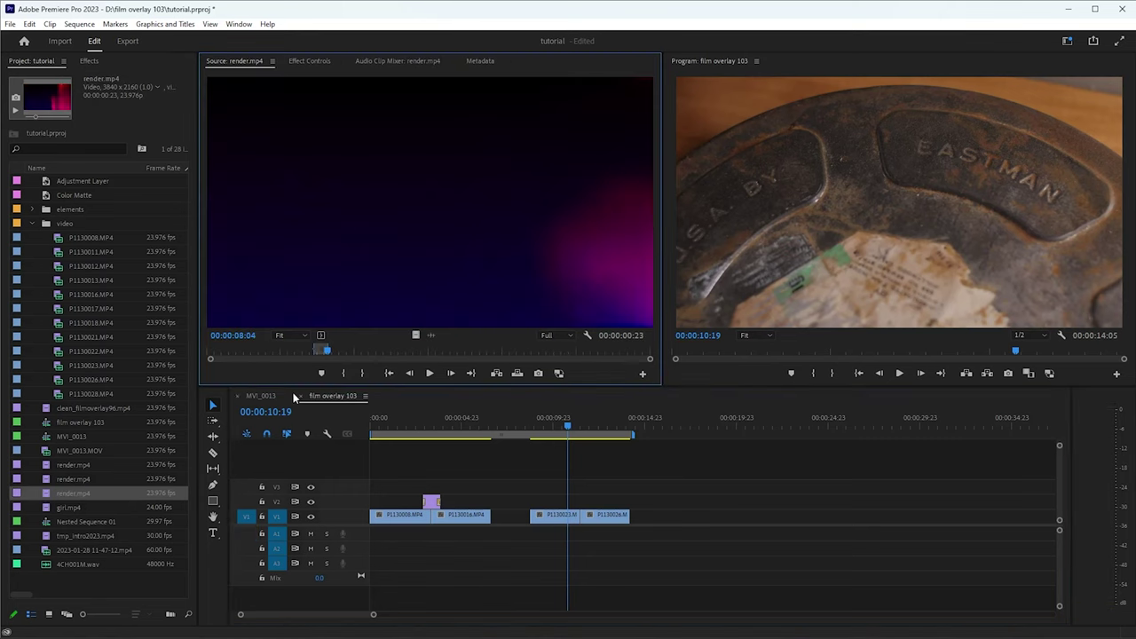
Mark a 1:20 film-burn section of render.mp4 and overwrite it onto V2 at the playhead.
key("space")
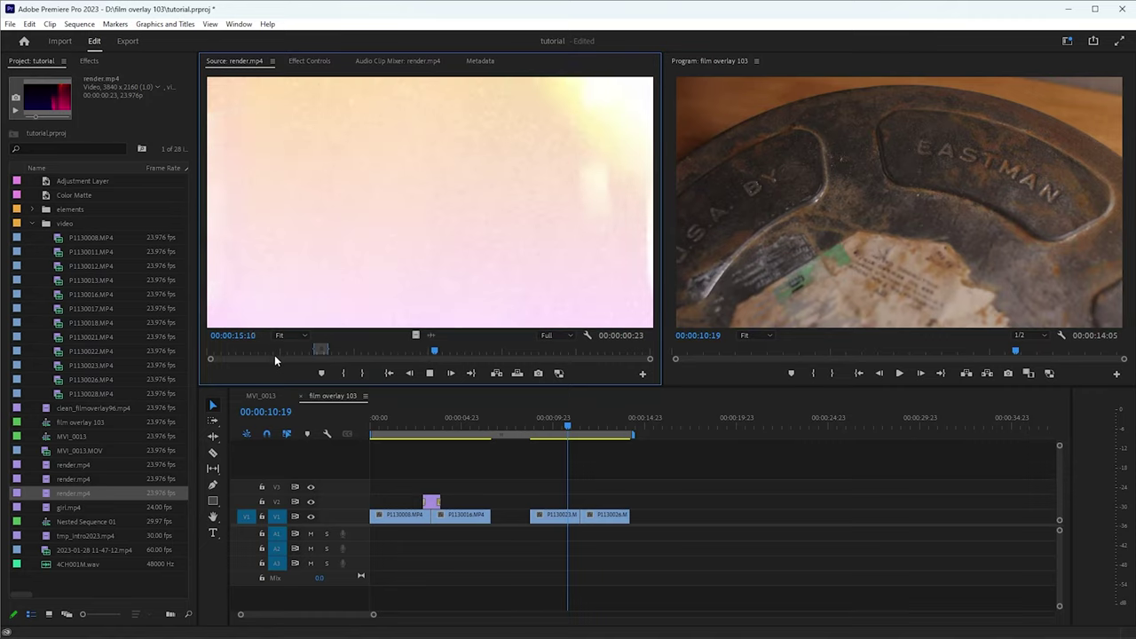
key("space")
mouse_move(434, 350)
left_mouse_down()
mouse_move(416, 350)
mouse_move(446, 350)
left_mouse_up()
key("i")
key("o")
key(".")
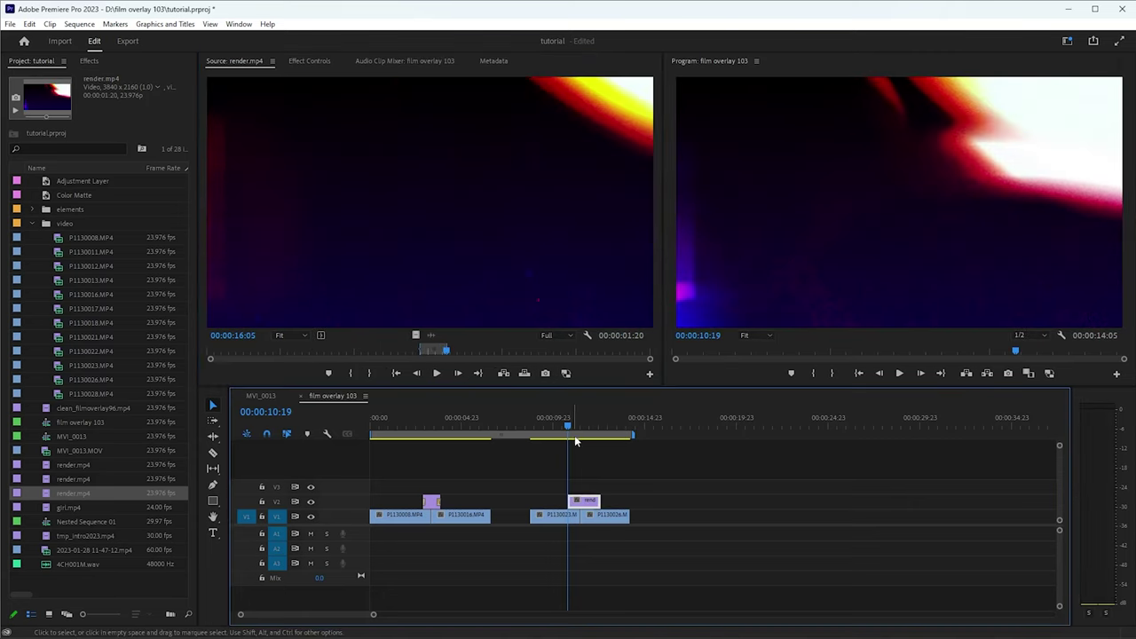
Scrub through the new overlay at the P1130023/P1130026 cut and select it.
left_click(577, 424)
left_click_drag(577, 422, 588, 418)
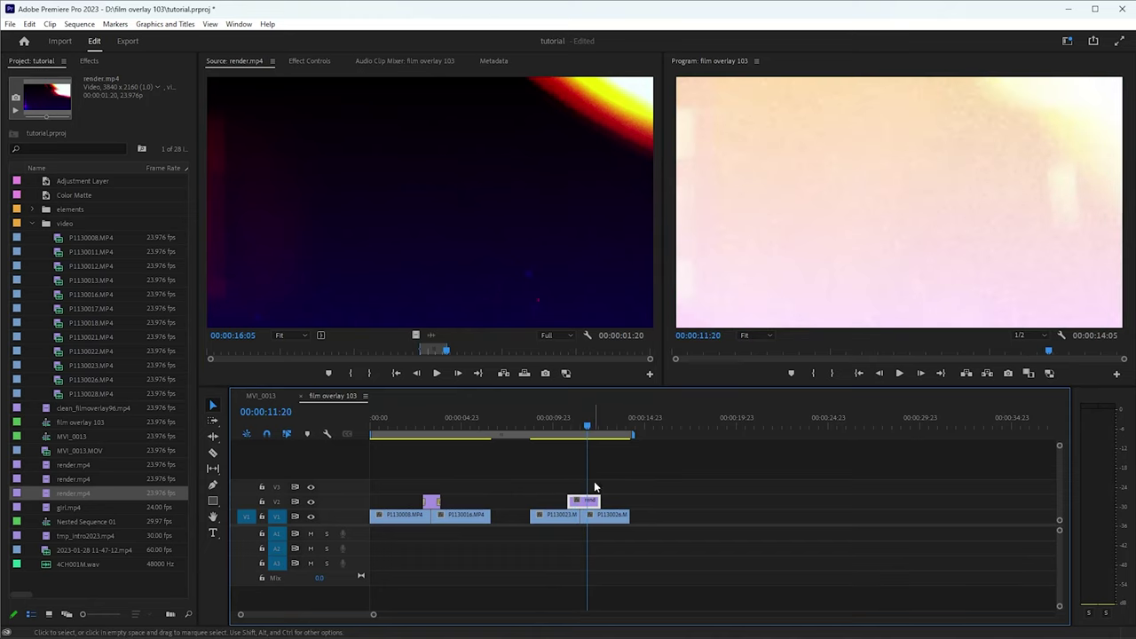
left_click(584, 500)
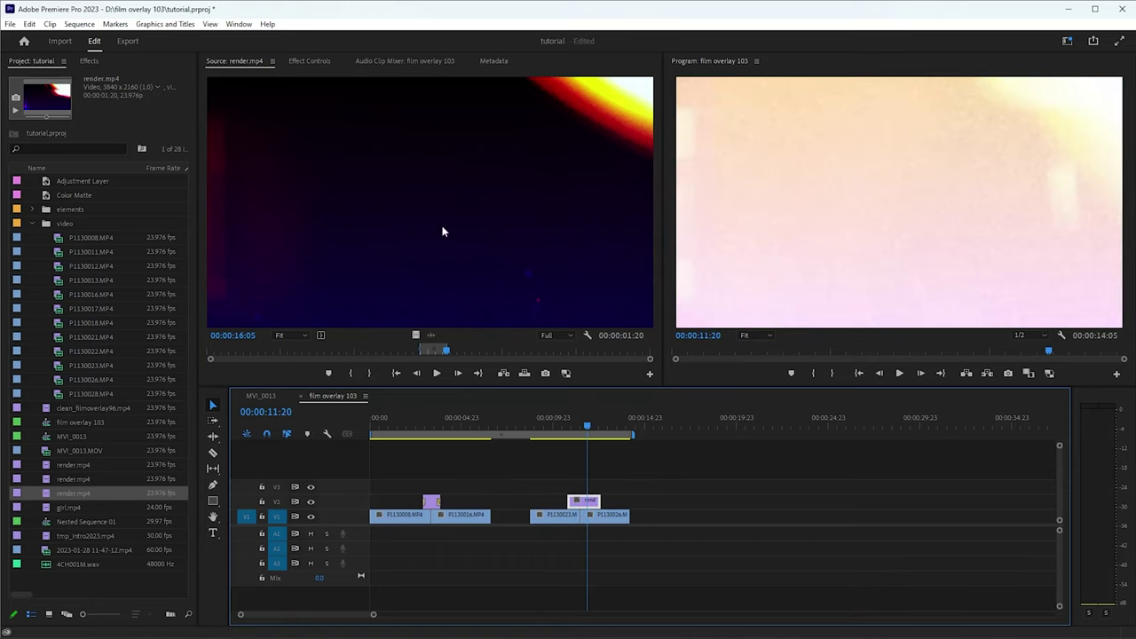
Change the second overlay's Opacity blend mode from Normal to Screen in Effect Controls.
left_click(310, 61)
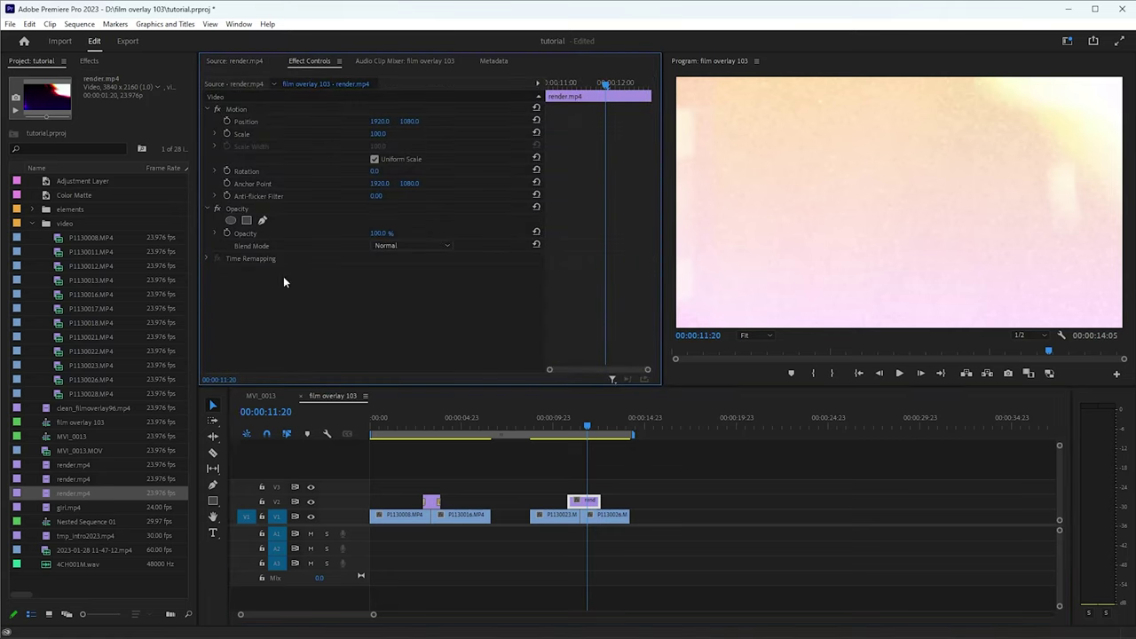
left_click(392, 245)
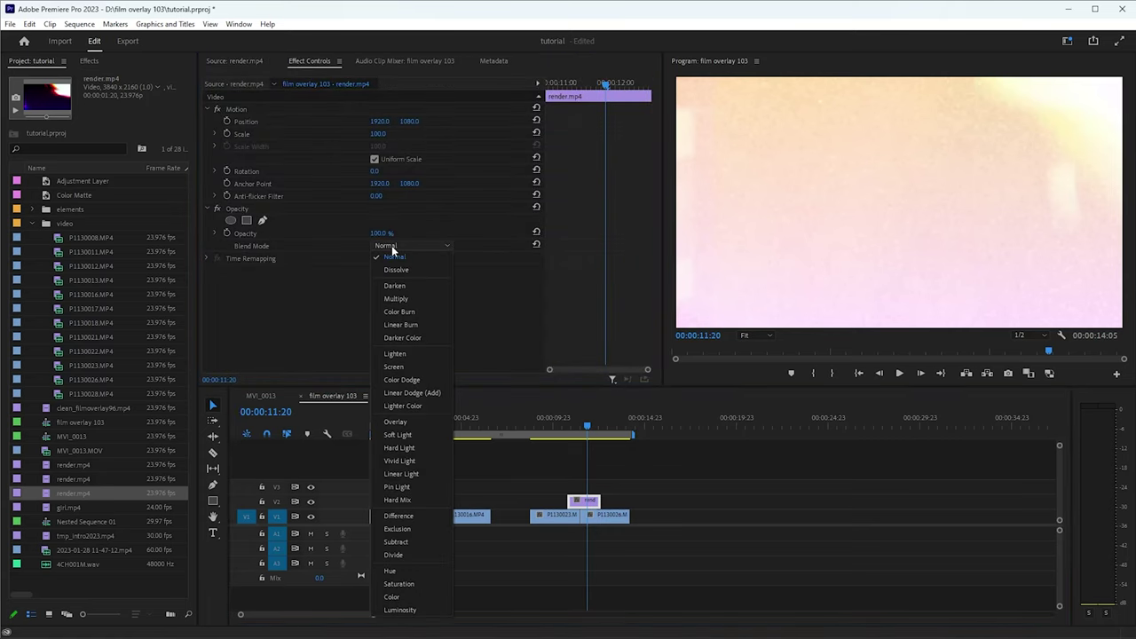
left_click(400, 366)
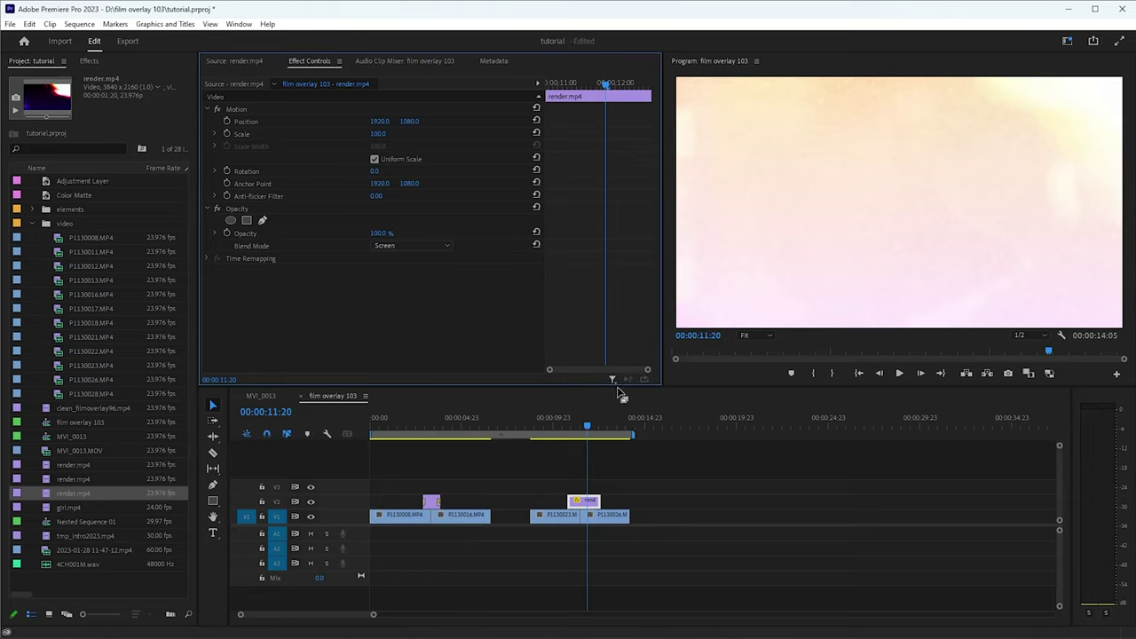
Play and scrub through the Screen-blended overlay across the second cut.
left_click(585, 427)
left_click_drag(585, 427, 569, 425)
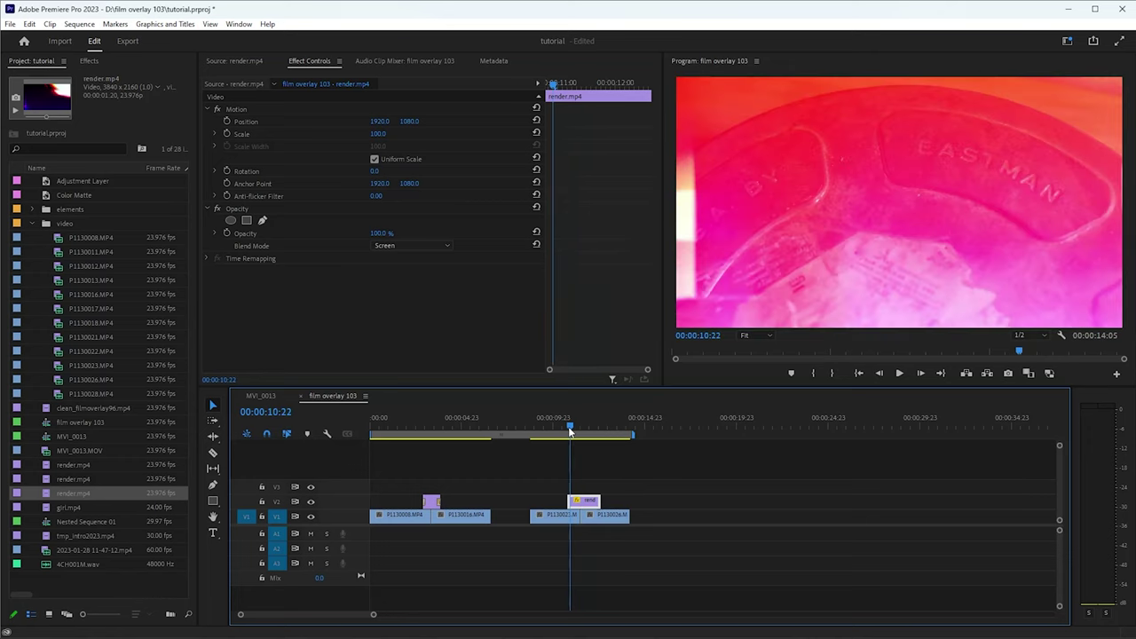
key("space")
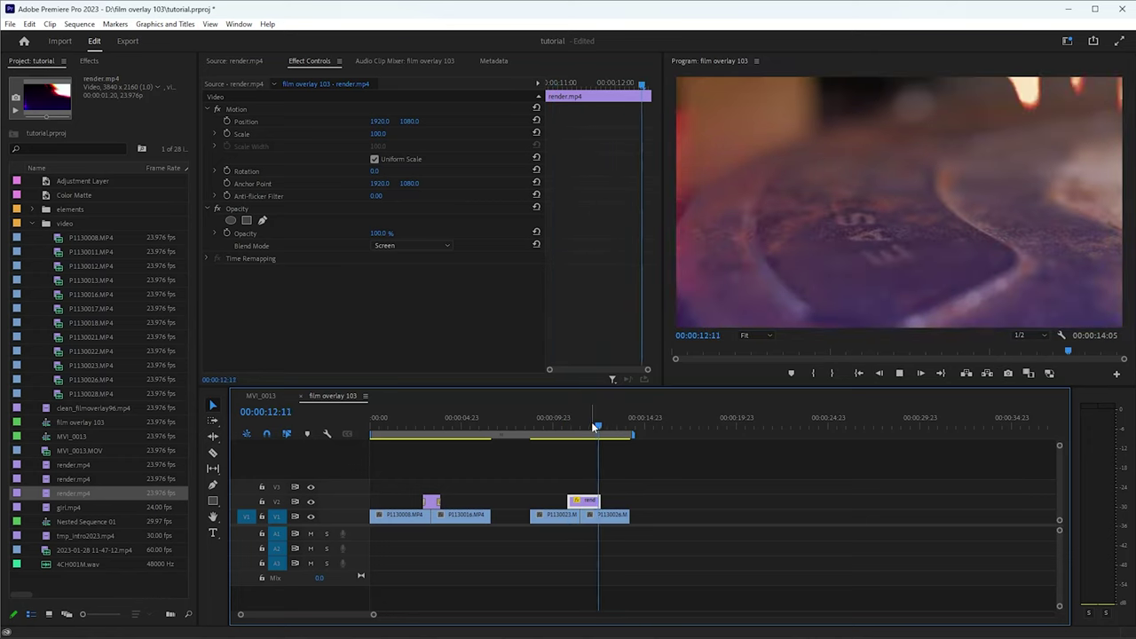
left_click(576, 426)
left_click_drag(577, 427, 590, 428)
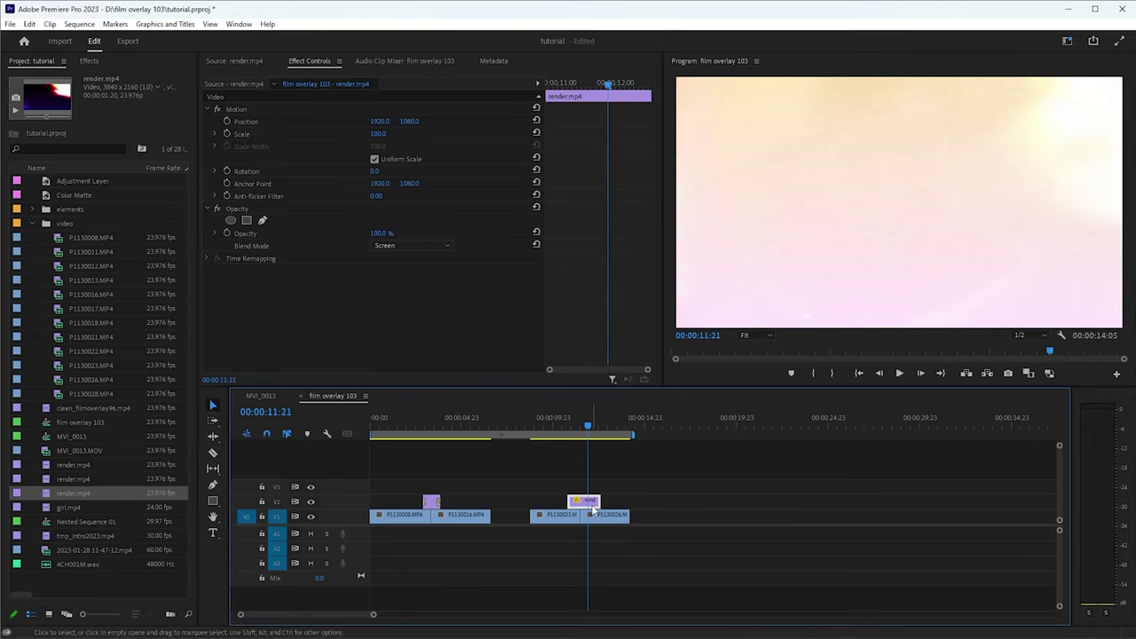
Move and trim the overlay to centre it over the cut, replay it, and zoom in.
left_click_drag(589, 510, 585, 510)
left_click(573, 427)
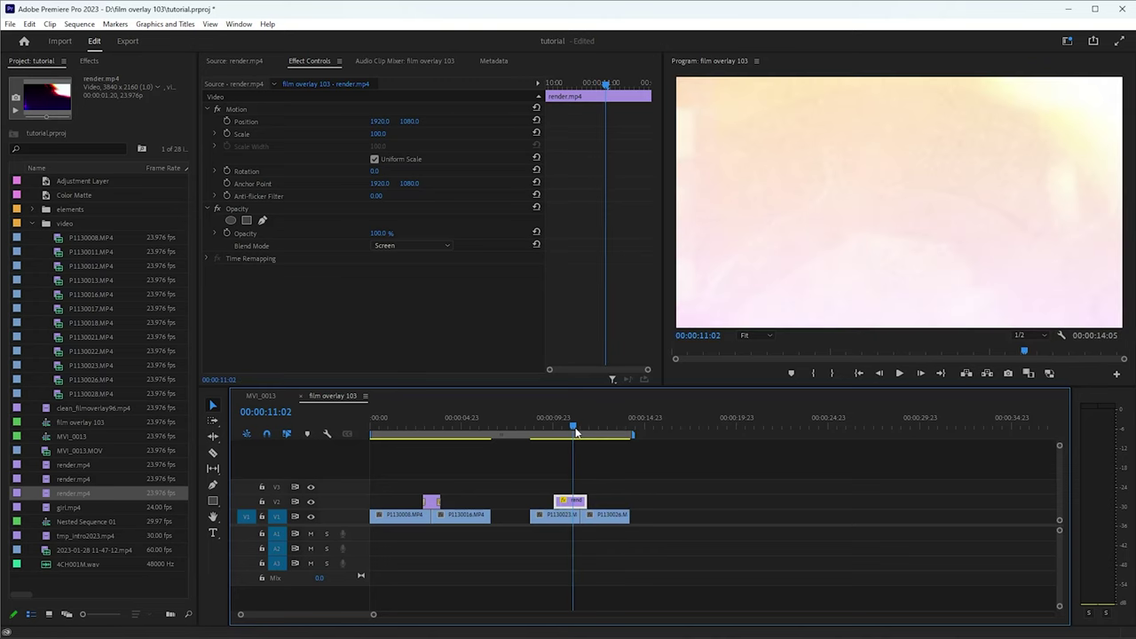
mouse_move(596, 502)
left_mouse_down()
mouse_move(568, 502)
mouse_move(595, 498)
left_mouse_up()
left_click(553, 416)
key("space")
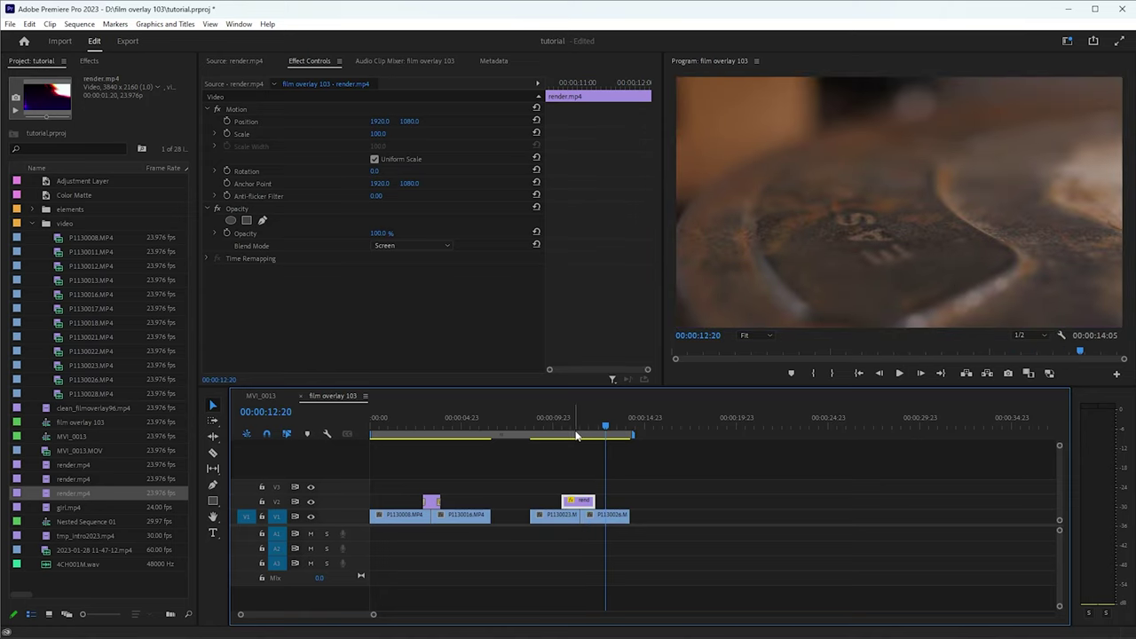
left_click(580, 424)
mouse_move(581, 427)
left_mouse_down()
mouse_move(596, 425)
mouse_move(562, 426)
left_mouse_up()
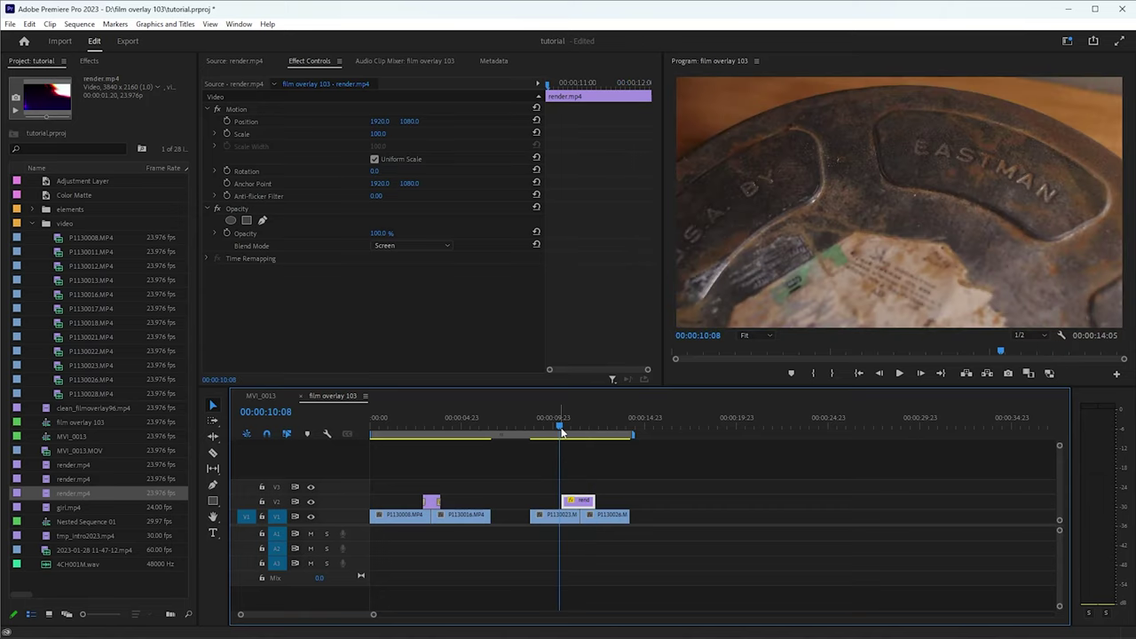
left_click(591, 461)
key("=")
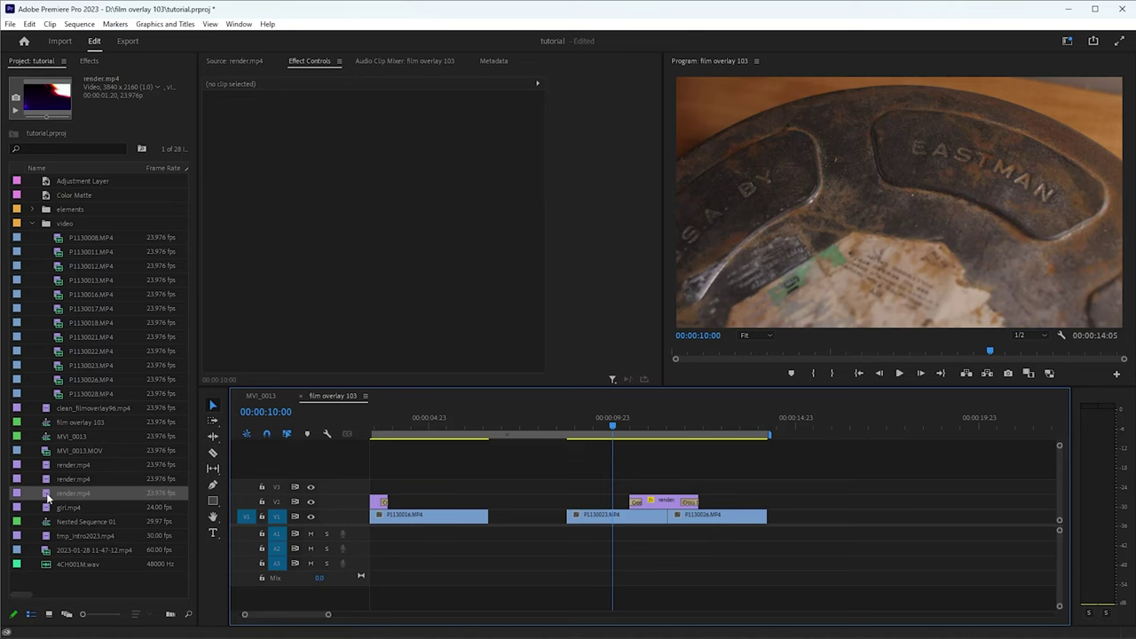
Mark a new In point in render.mp4 and stack that section on V3 above the V2 overlay.
double_click(78, 493)
left_click_drag(449, 352, 349, 350)
key("i")
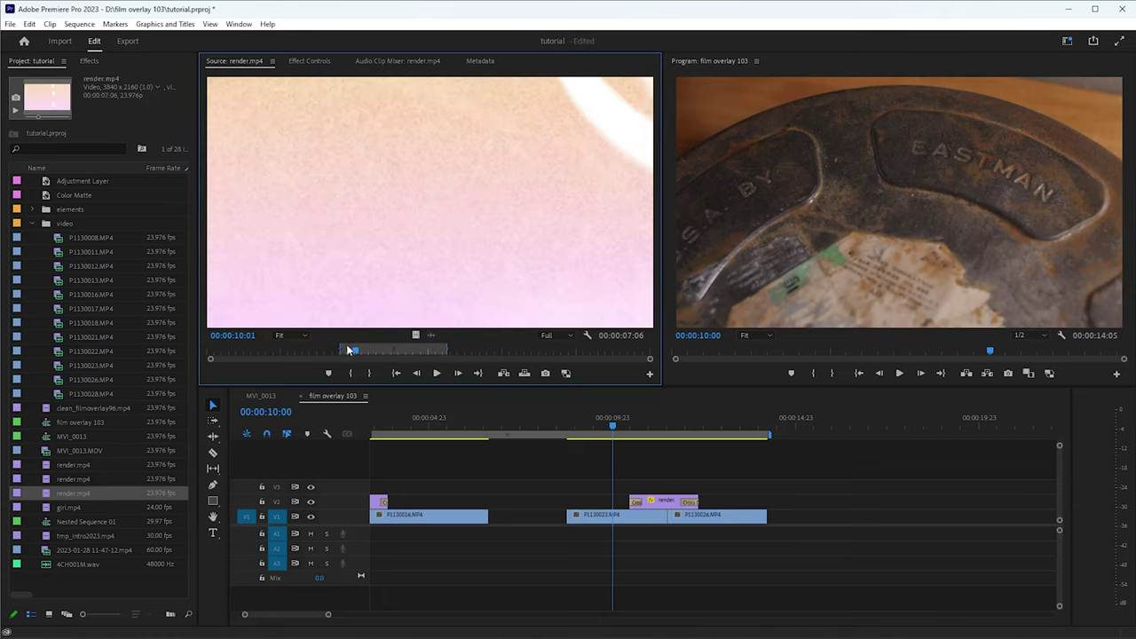
left_click_drag(477, 389, 651, 494)
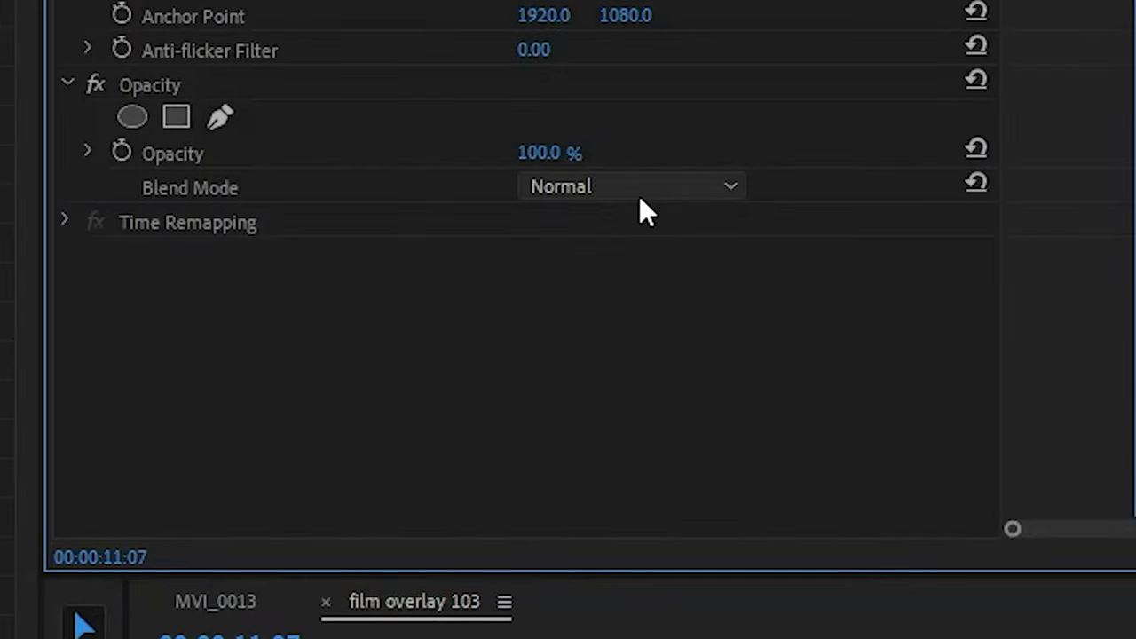
Switch the V3 render.mp4 overlay's blend mode to Screen, then preview the stacked burns from 9:23.
left_click(640, 196)
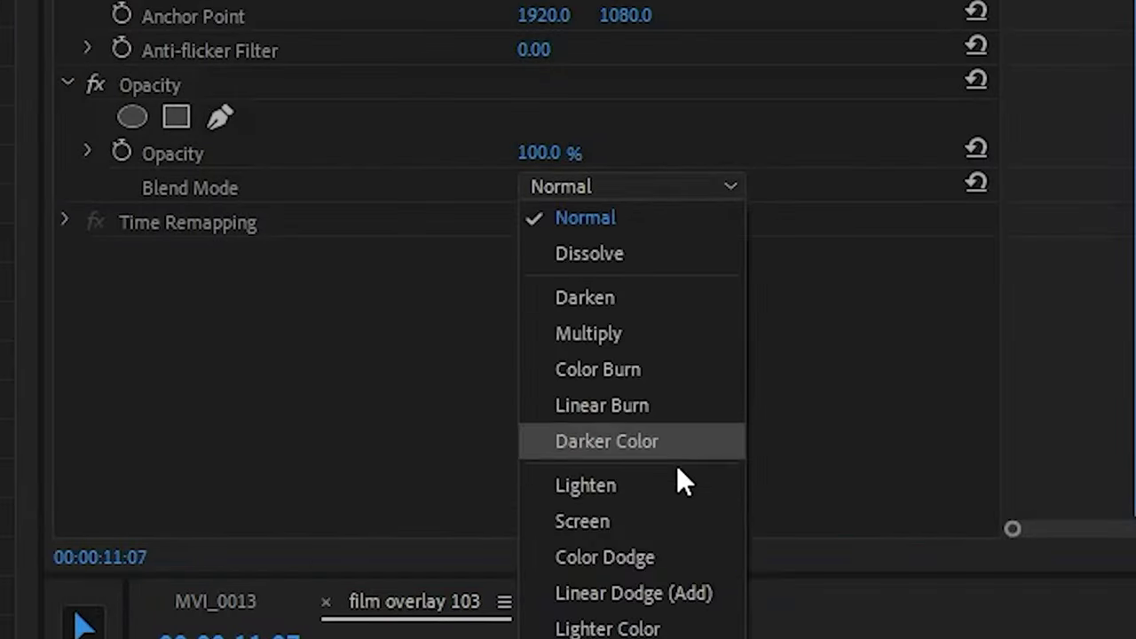
left_click(672, 523)
left_click(646, 416)
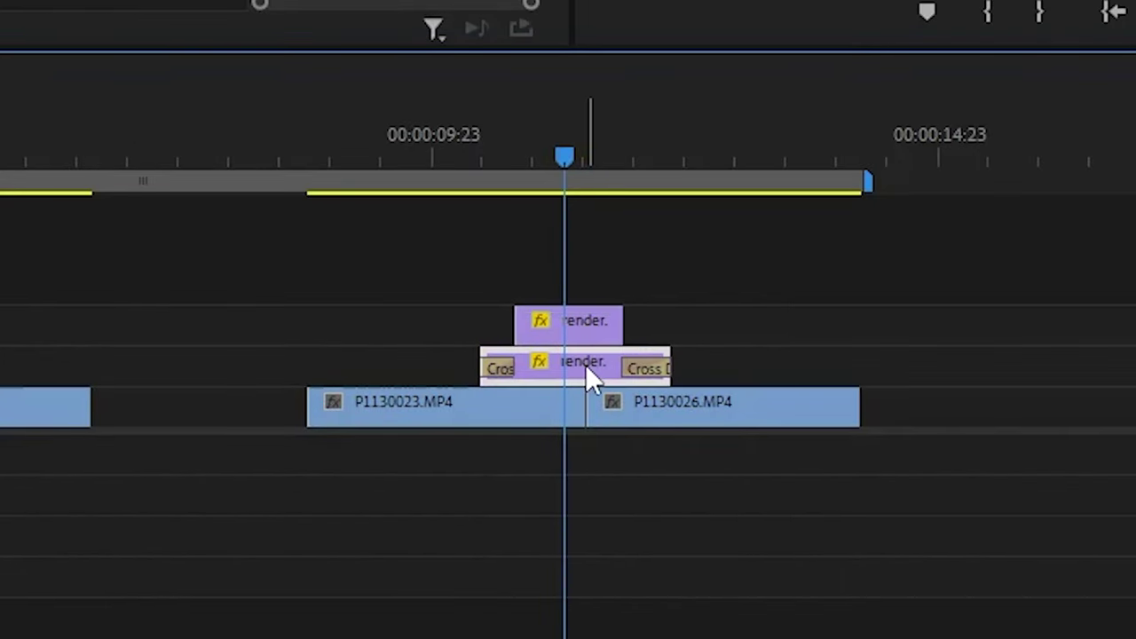
left_click(508, 196)
left_click(899, 321)
key("space")
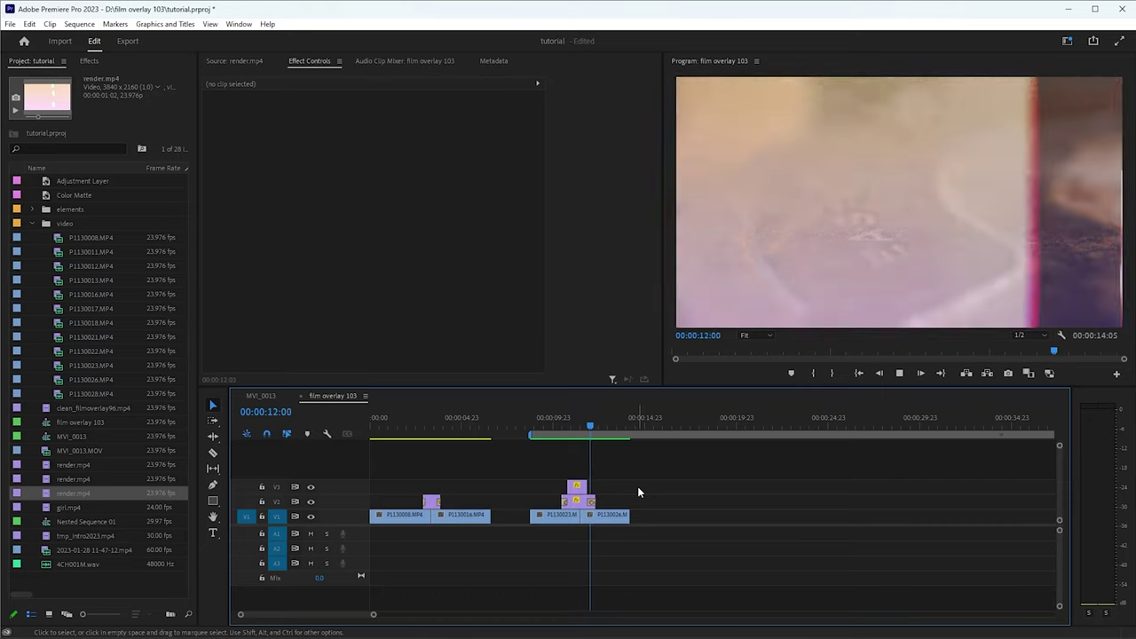
key("space")
left_click(564, 421)
key("space")
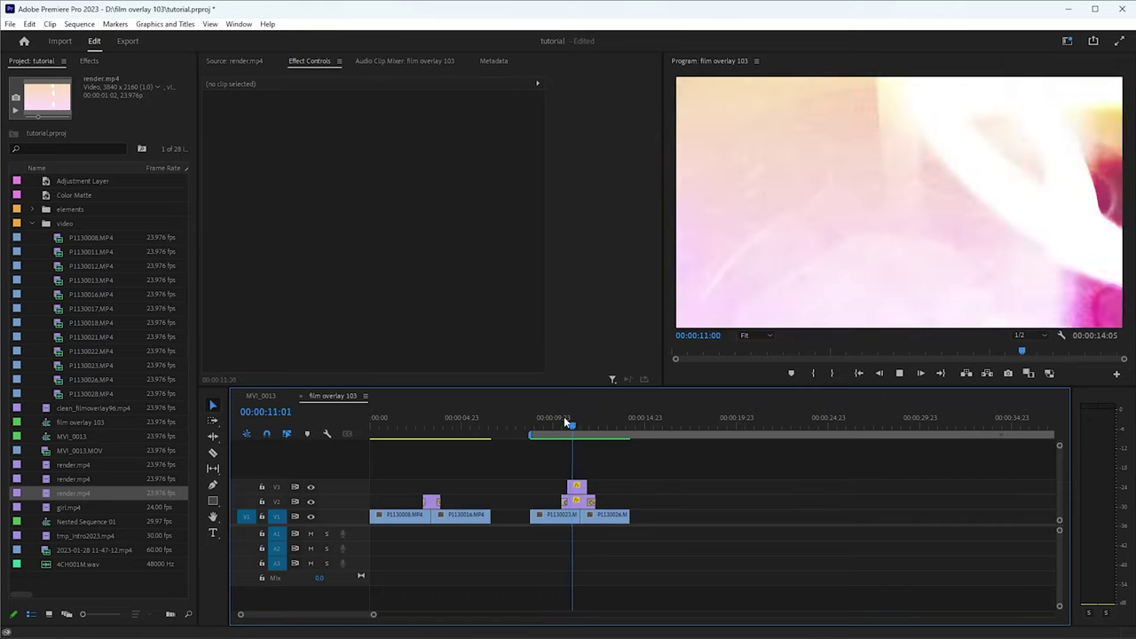